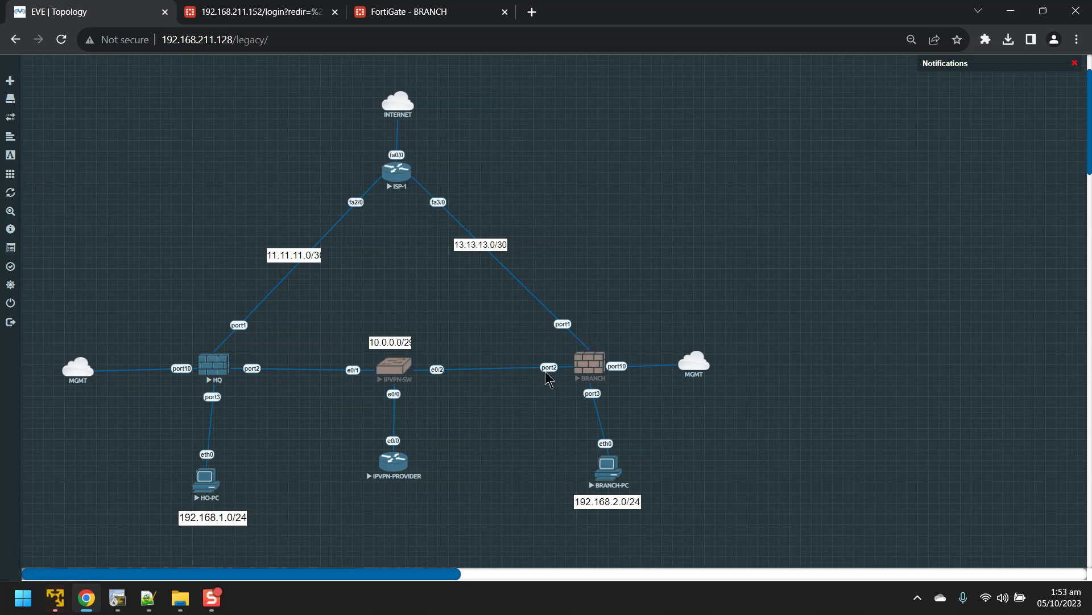
Step: Nudge BRANCH-PC slightly left on the EVE-NG topology, then go to the BRANCH FortiGate Sessions page
{"action": "left_click_drag", "start_coordinate": [551, 485], "coordinate": [367, 339]}
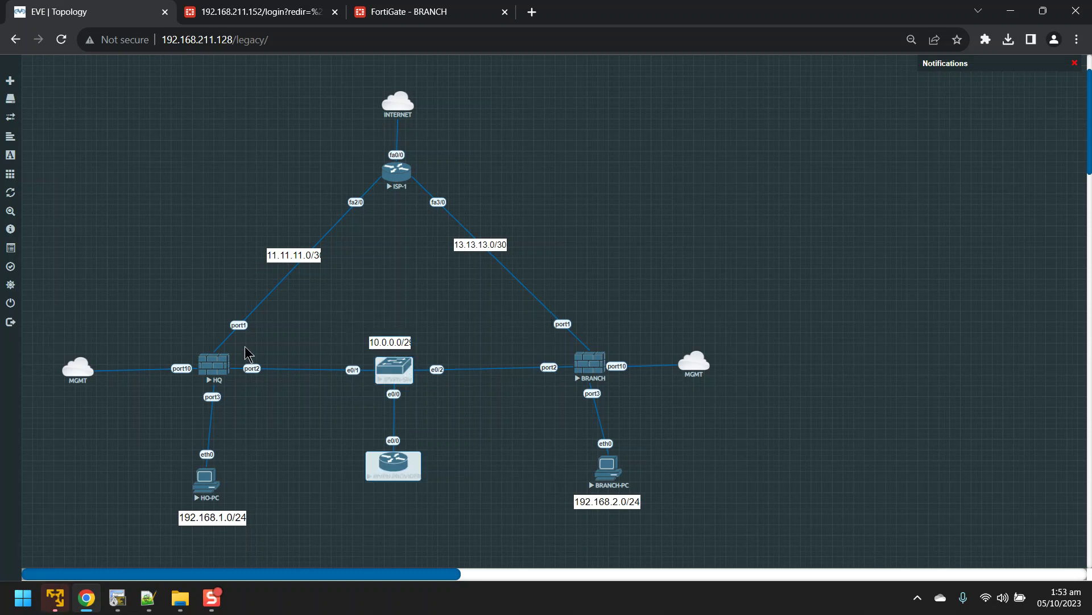
{"action": "left_click", "coordinate": [297, 333]}
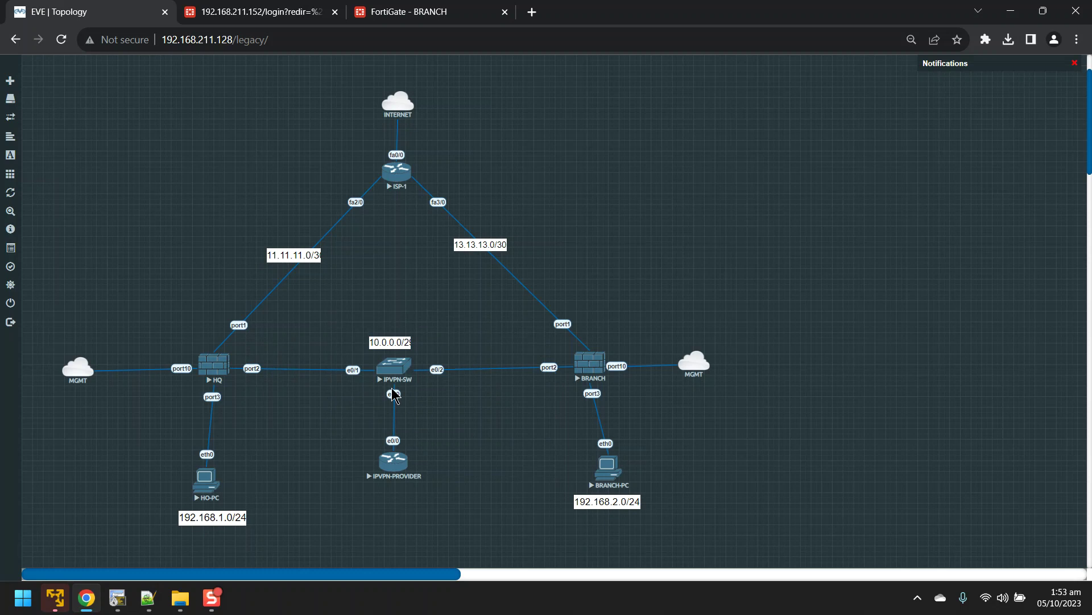
{"action": "left_click_drag", "start_coordinate": [609, 469], "coordinate": [599, 506]}
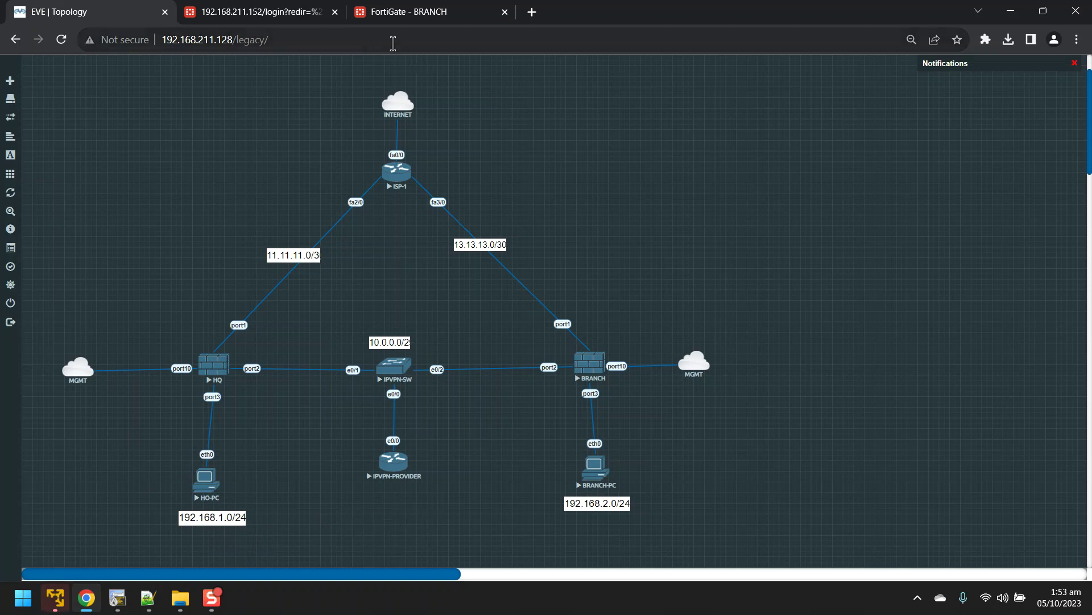
{"action": "left_click", "coordinate": [424, 14]}
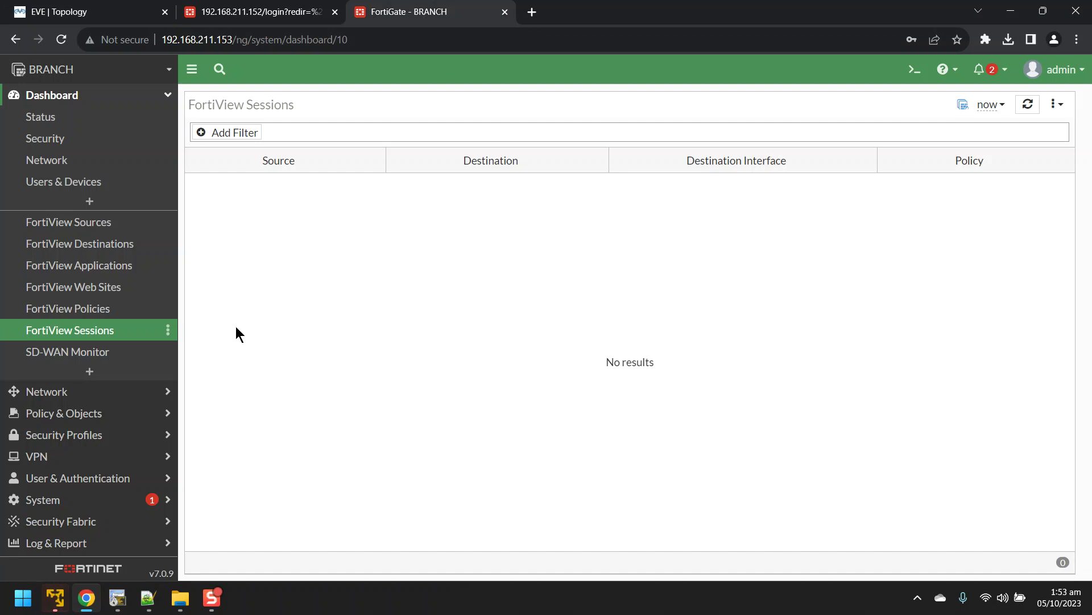
Step: Reconnect the BRANCH-PC console and run ip dhcp to get 192.168.2.2/24, gateway 192.168.2.1
{"action": "left_click", "coordinate": [118, 599]}
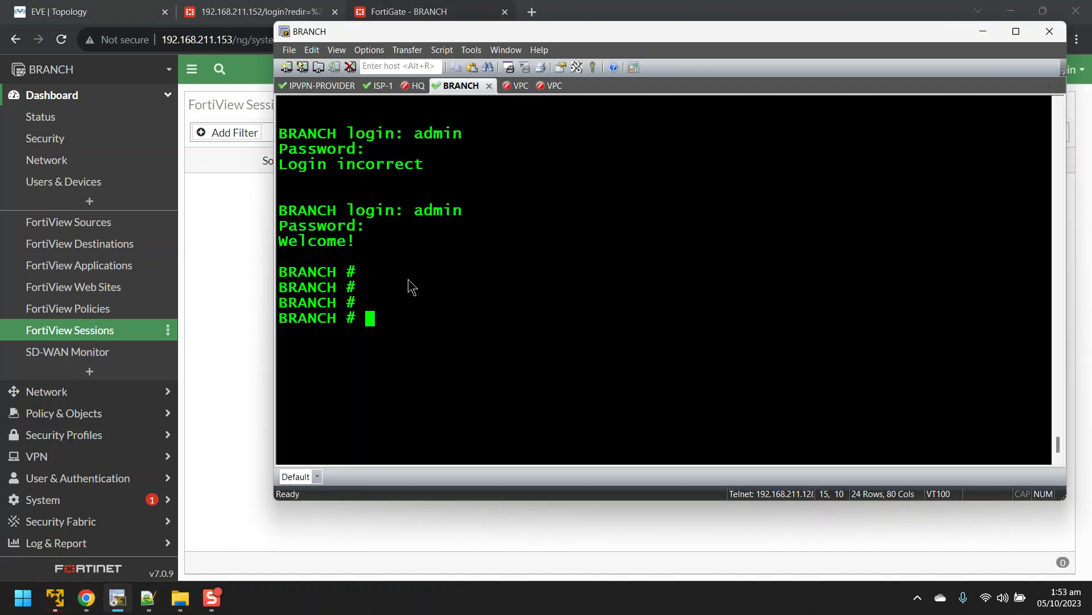
{"action": "left_click", "coordinate": [554, 86]}
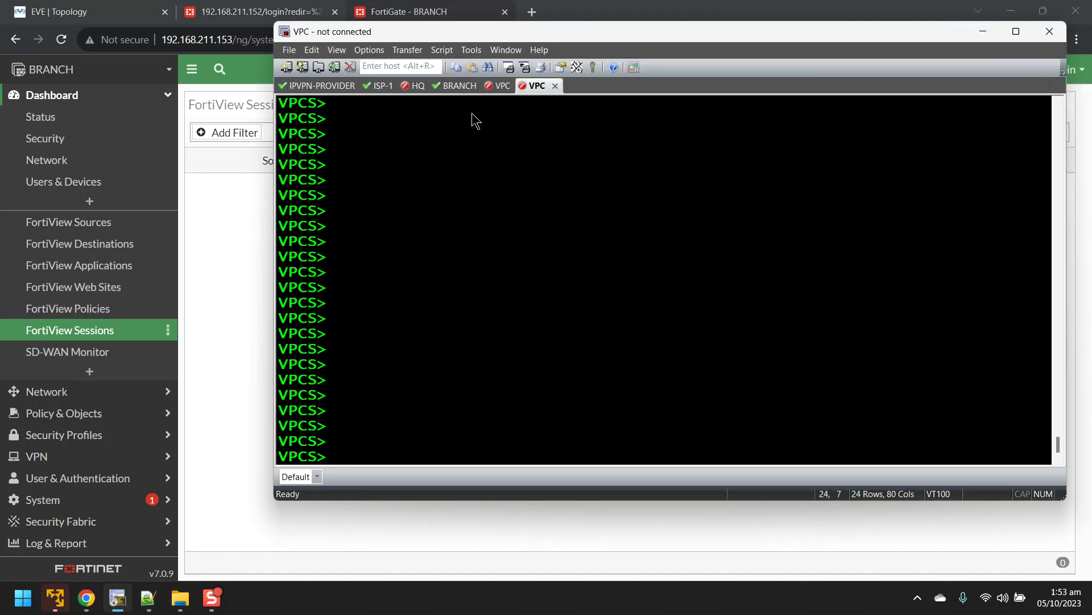
{"action": "key", "text": "Return"}
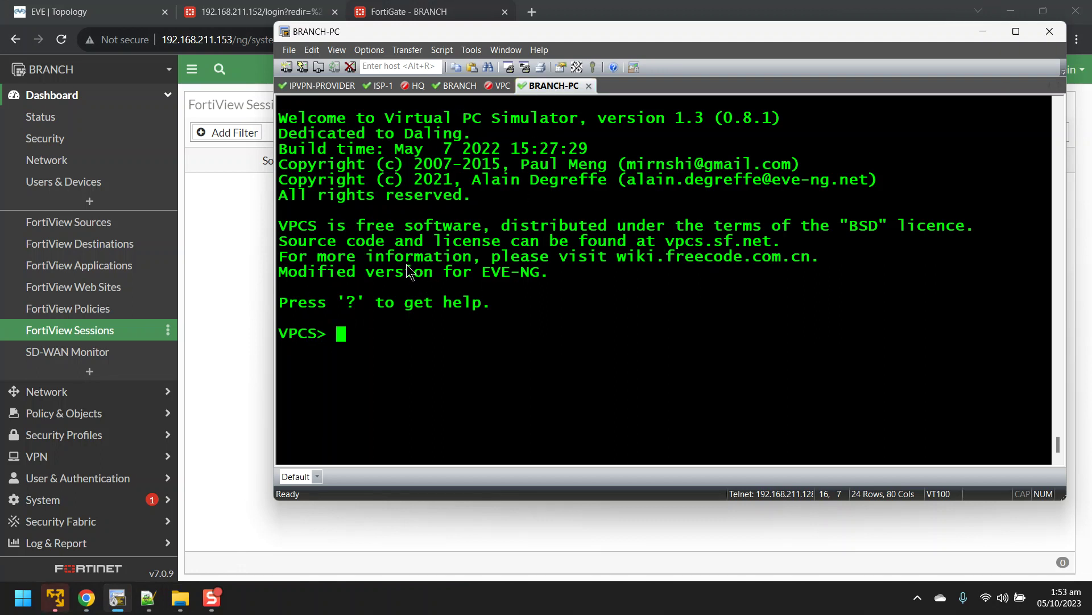
{"action": "type", "text": "ip dhcp"}
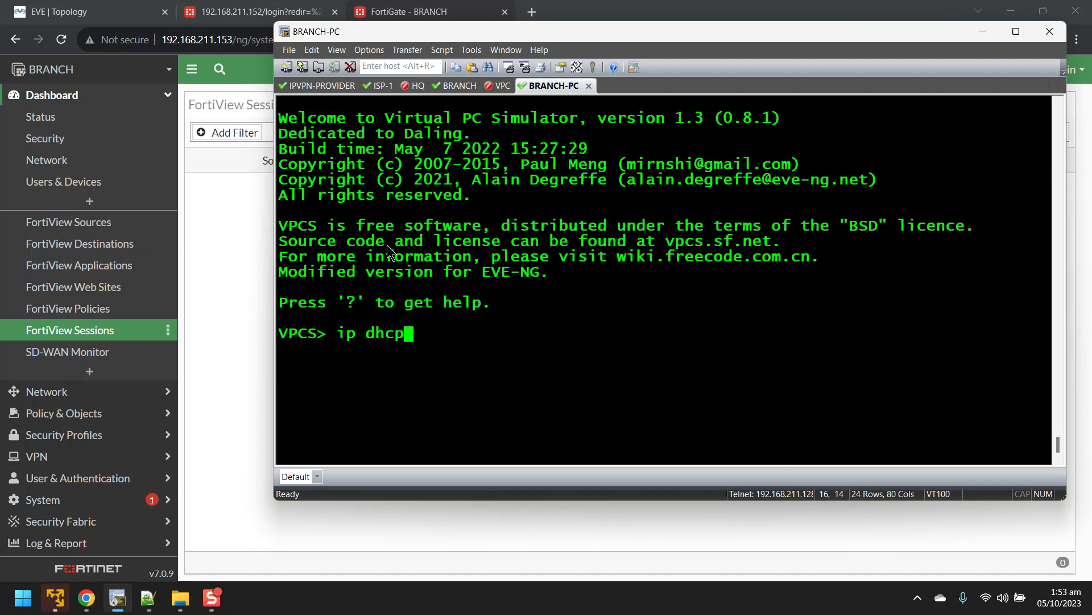
{"action": "key", "text": "Return"}
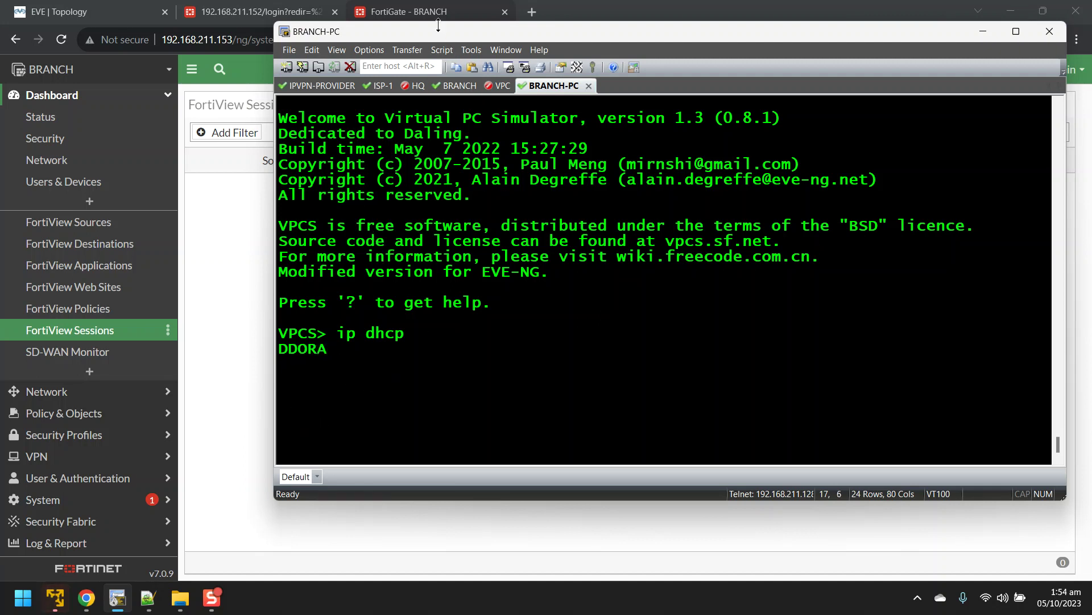
{"action": "left_click_drag", "start_coordinate": [436, 37], "coordinate": [646, 45]}
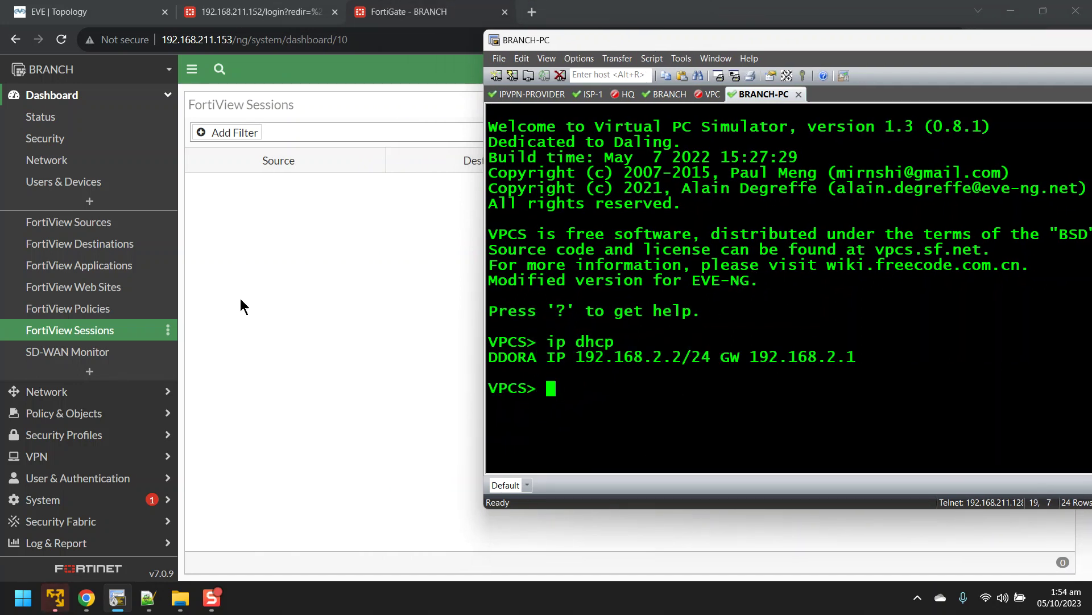
{"action": "key", "text": "alt+Tab"}
{"action": "left_click", "coordinate": [47, 391]}
{"action": "left_click", "coordinate": [66, 138]}
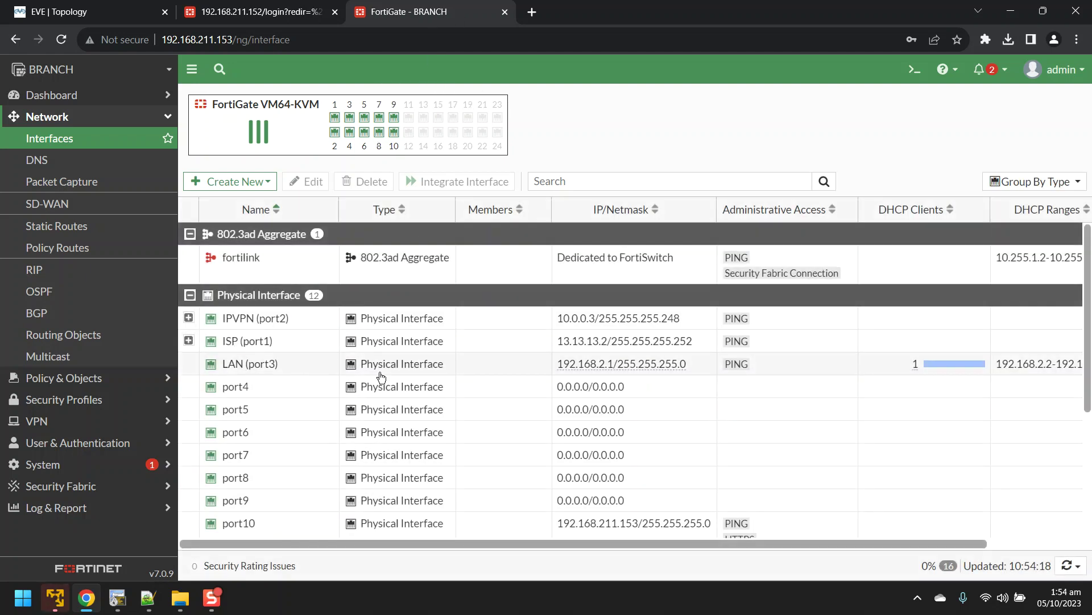
{"action": "left_click", "coordinate": [598, 367]}
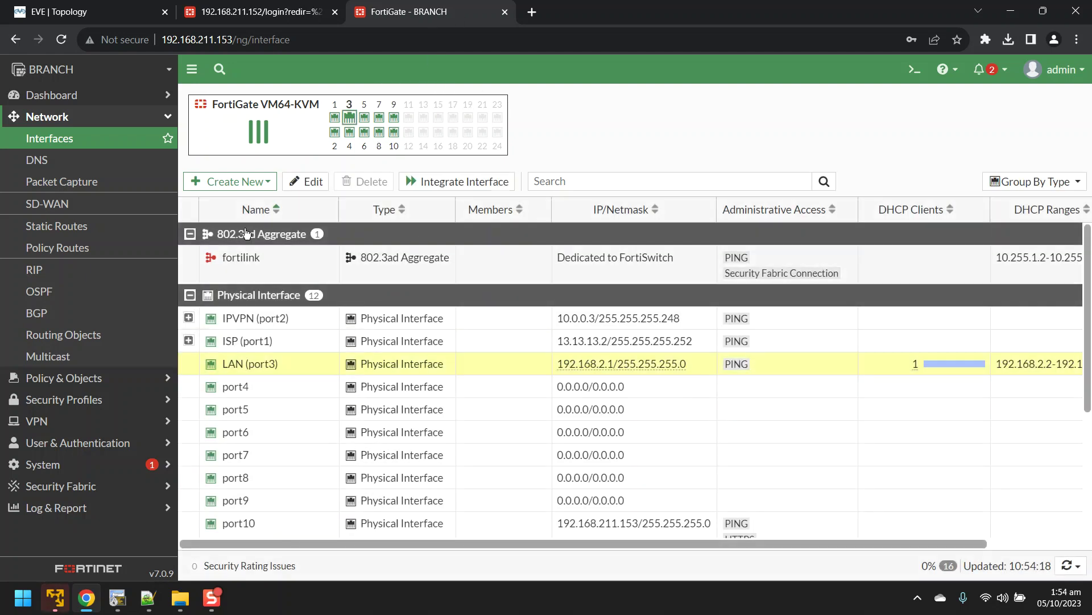
{"action": "left_click", "coordinate": [71, 95]}
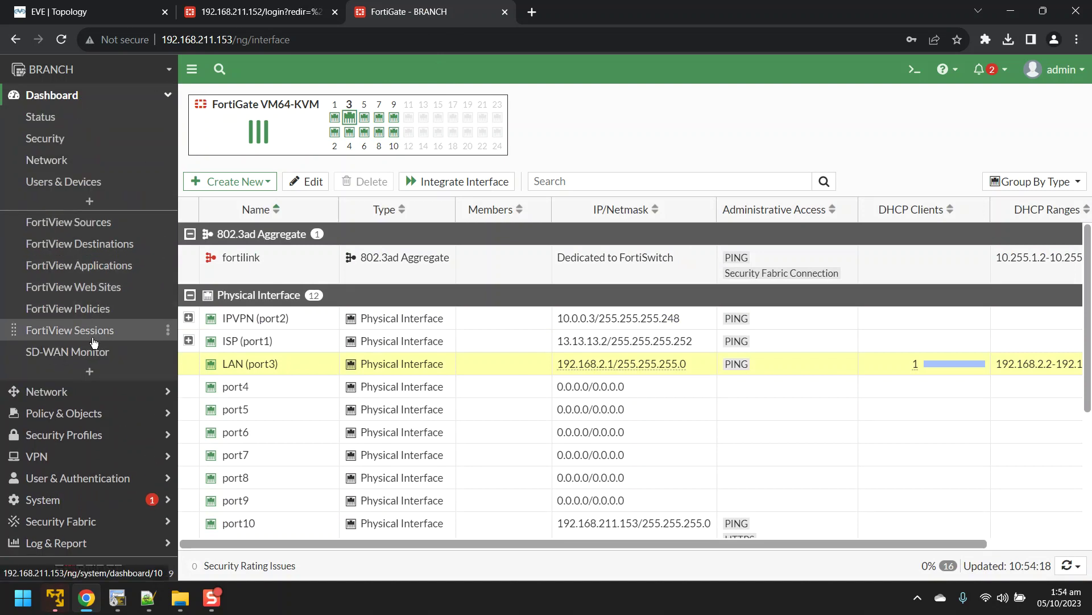
{"action": "left_click", "coordinate": [90, 332]}
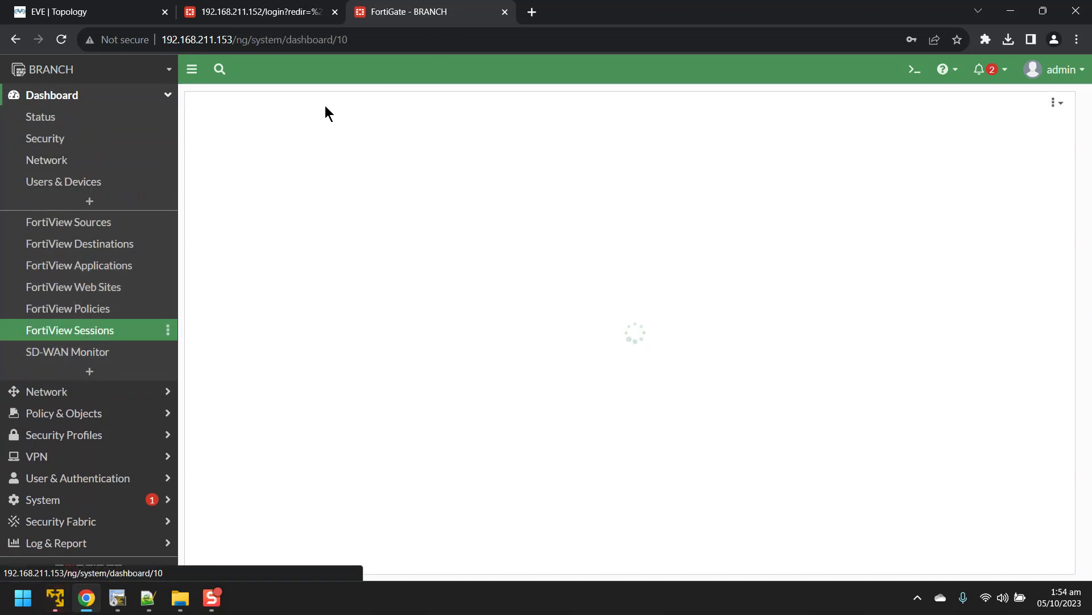
{"action": "key", "text": "alt+Tab"}
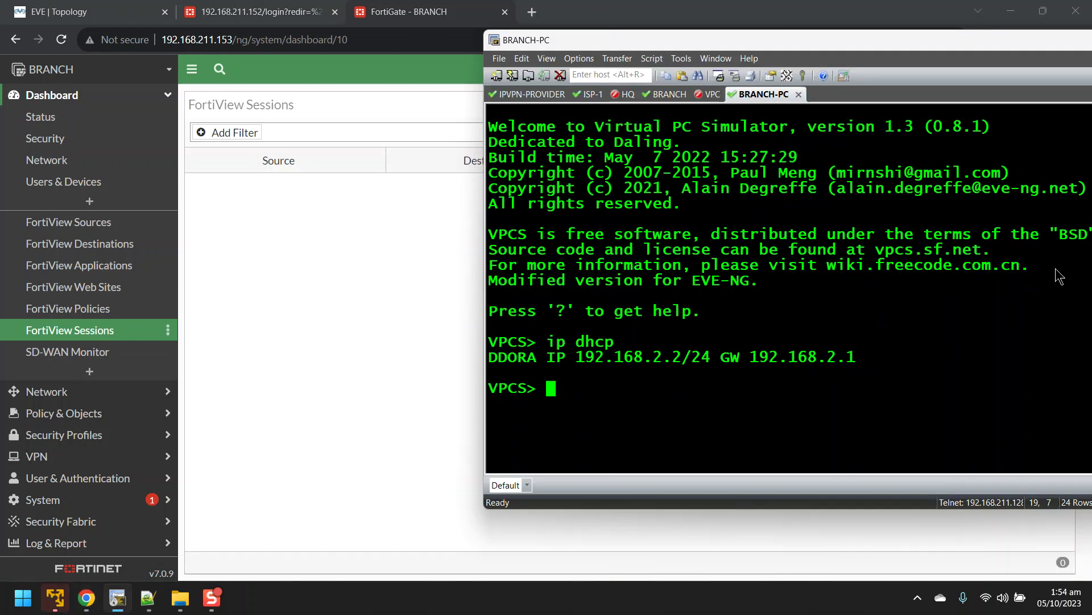
Step: Ping and trace 8.8.8.8 from BRANCH-PC, confirming the path runs via 13.13.13.1
{"action": "type", "text": "ping 8.8.8.8"}
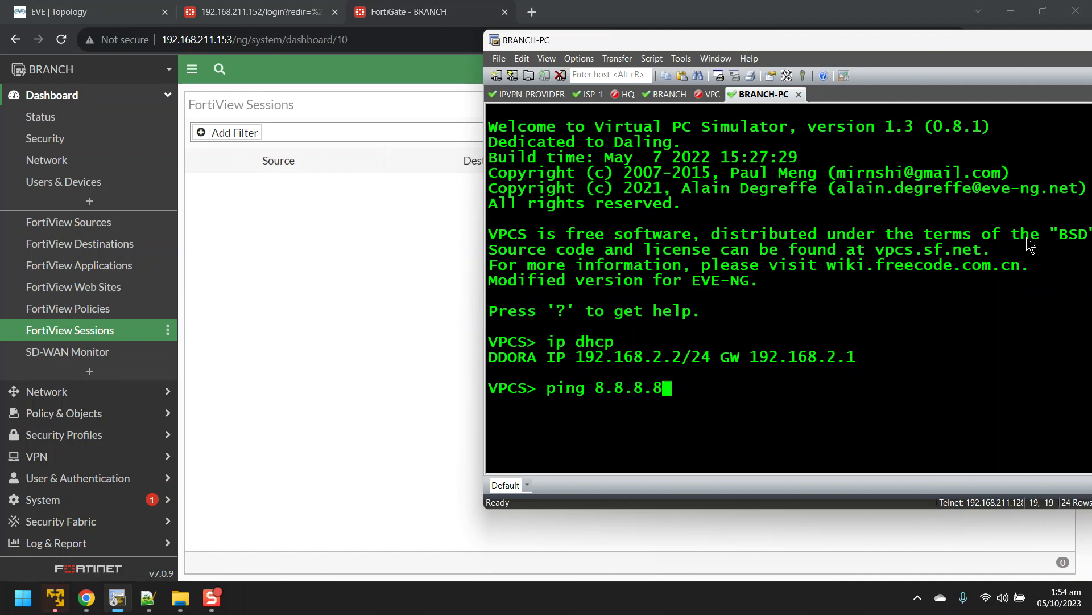
{"action": "key", "text": "Return"}
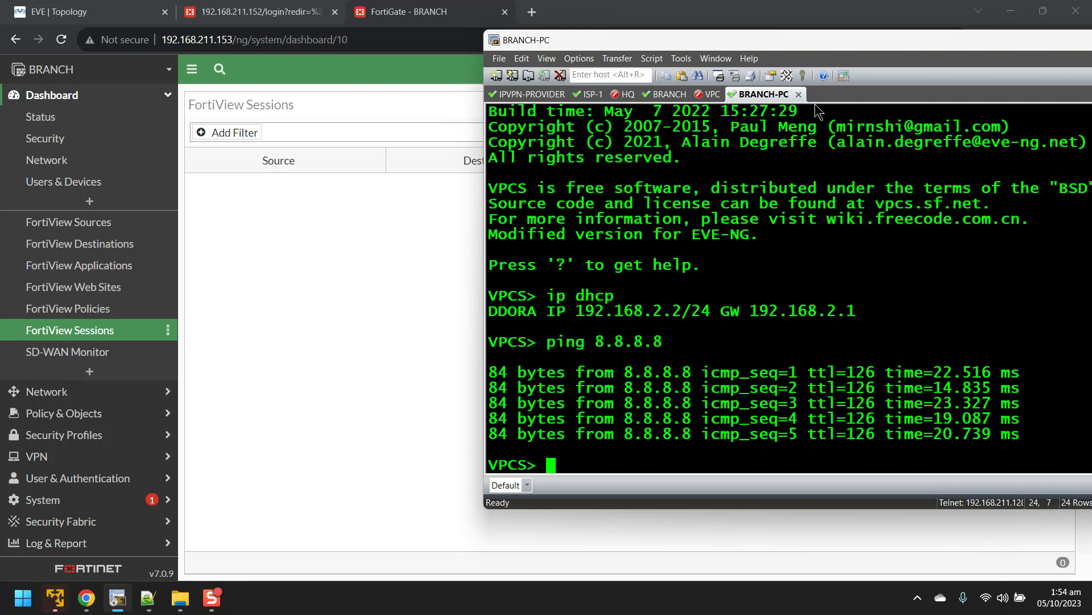
{"action": "type", "text": "trace 8.8.8.8"}
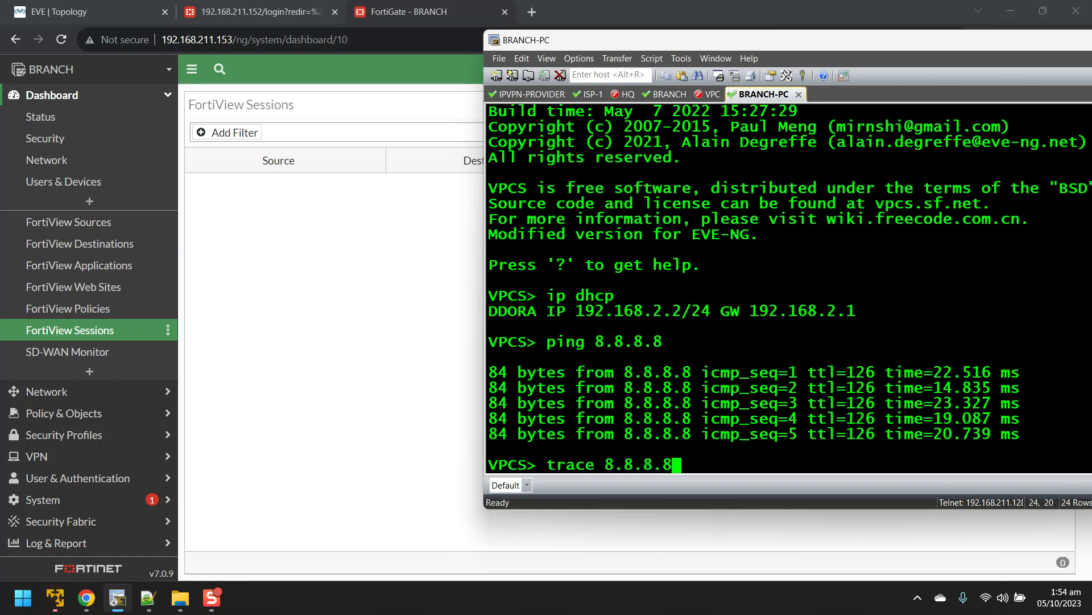
{"action": "key", "text": "Return"}
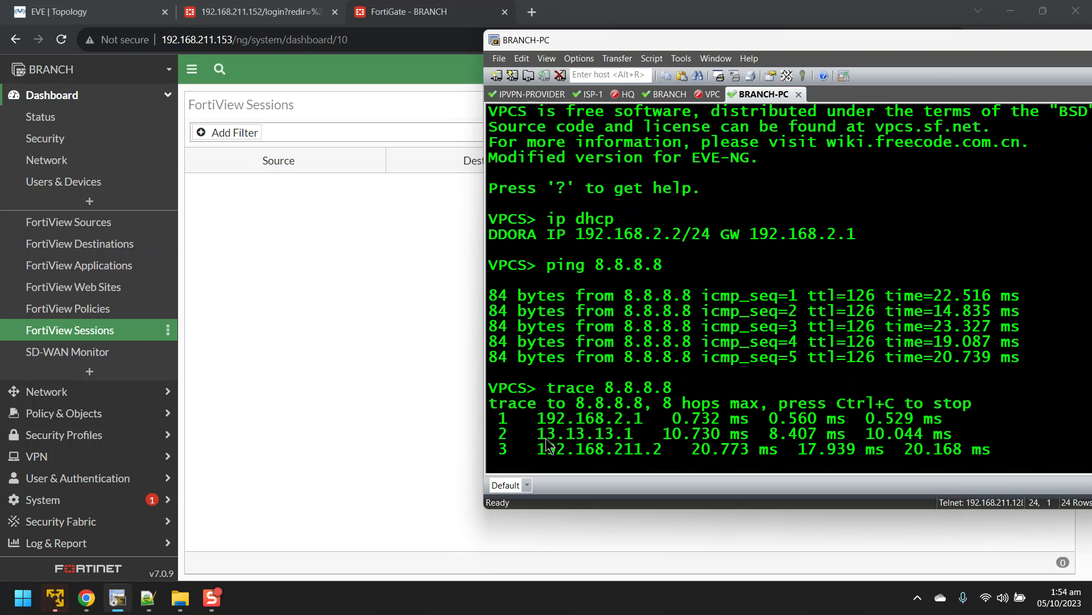
{"action": "mouse_move", "coordinate": [534, 432]}
{"action": "left_mouse_down"}
{"action": "mouse_move", "coordinate": [583, 433]}
{"action": "mouse_move", "coordinate": [589, 423]}
{"action": "mouse_move", "coordinate": [532, 419]}
{"action": "mouse_move", "coordinate": [634, 420]}
{"action": "left_mouse_up"}
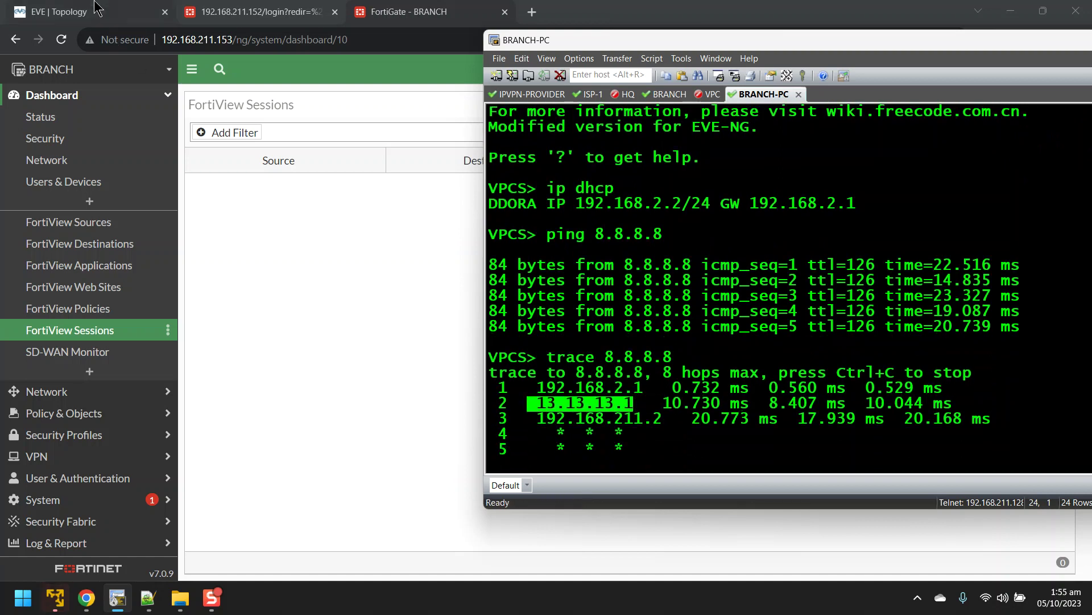
{"action": "left_click", "coordinate": [97, 11]}
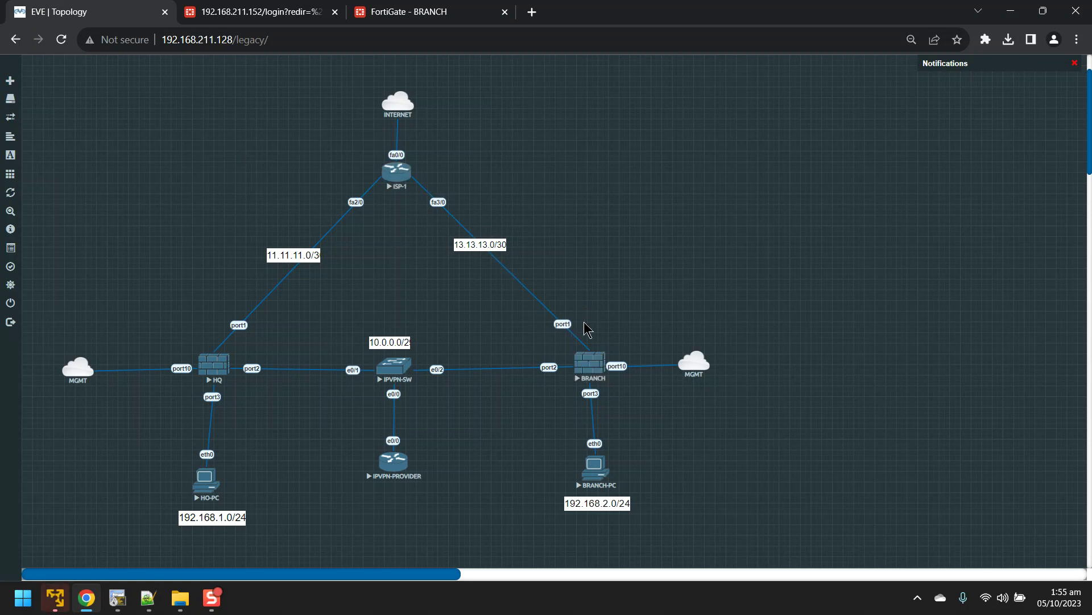
Step: Leave the topology and BRANCH-PC console for the BRANCH FortiView Sessions page, expanding Network
{"action": "mouse_move", "coordinate": [604, 324]}
{"action": "left_mouse_down"}
{"action": "mouse_move", "coordinate": [463, 222]}
{"action": "mouse_move", "coordinate": [431, 181]}
{"action": "mouse_move", "coordinate": [598, 330]}
{"action": "left_mouse_up"}
{"action": "left_click", "coordinate": [117, 598]}
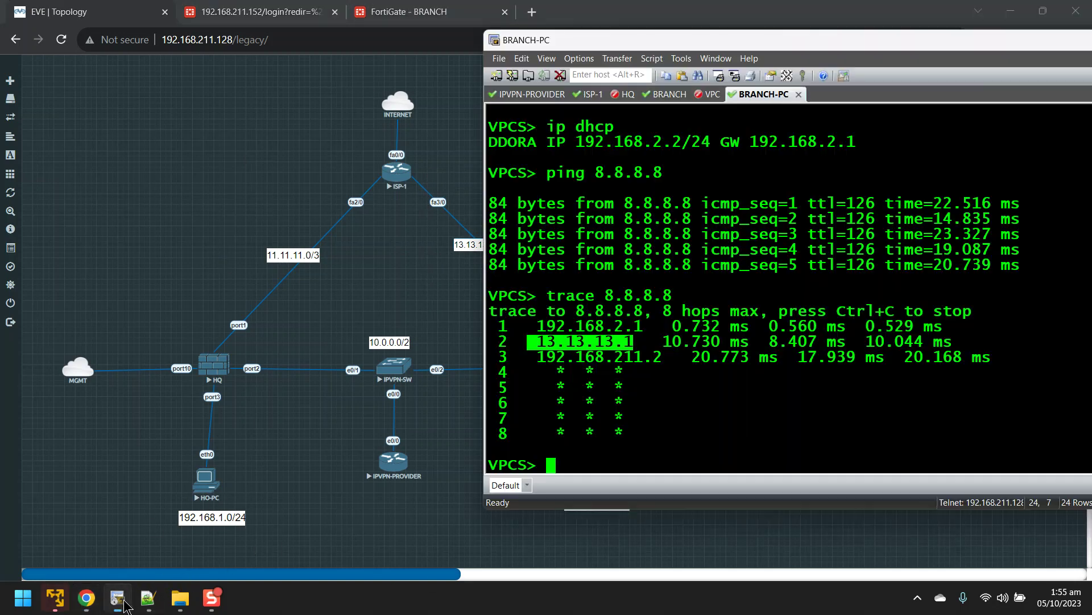
{"action": "left_click", "coordinate": [410, 11]}
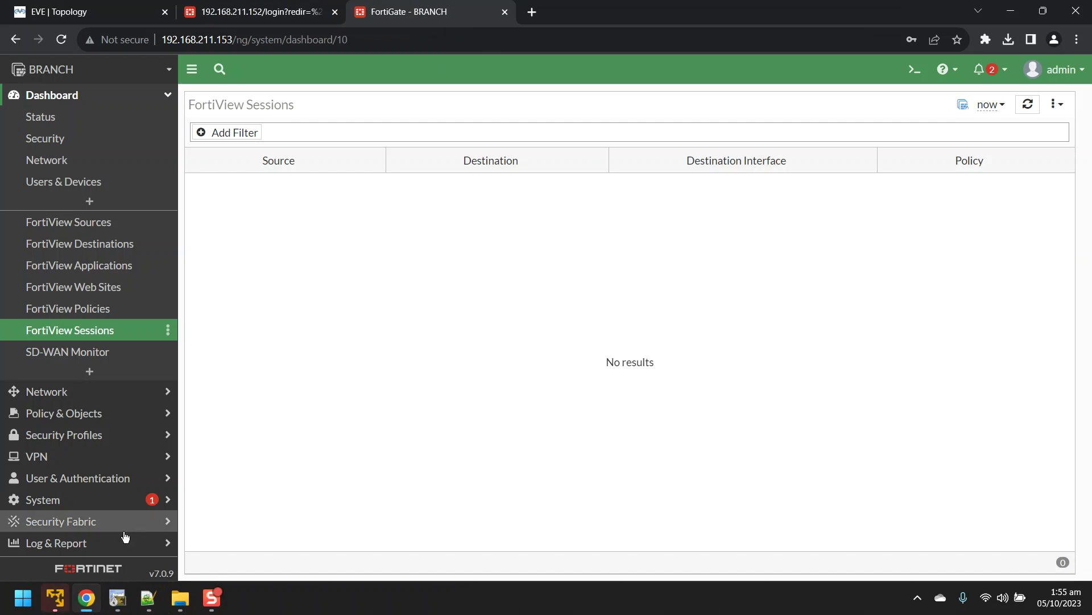
{"action": "left_click", "coordinate": [126, 608]}
{"action": "left_click", "coordinate": [689, 421]}
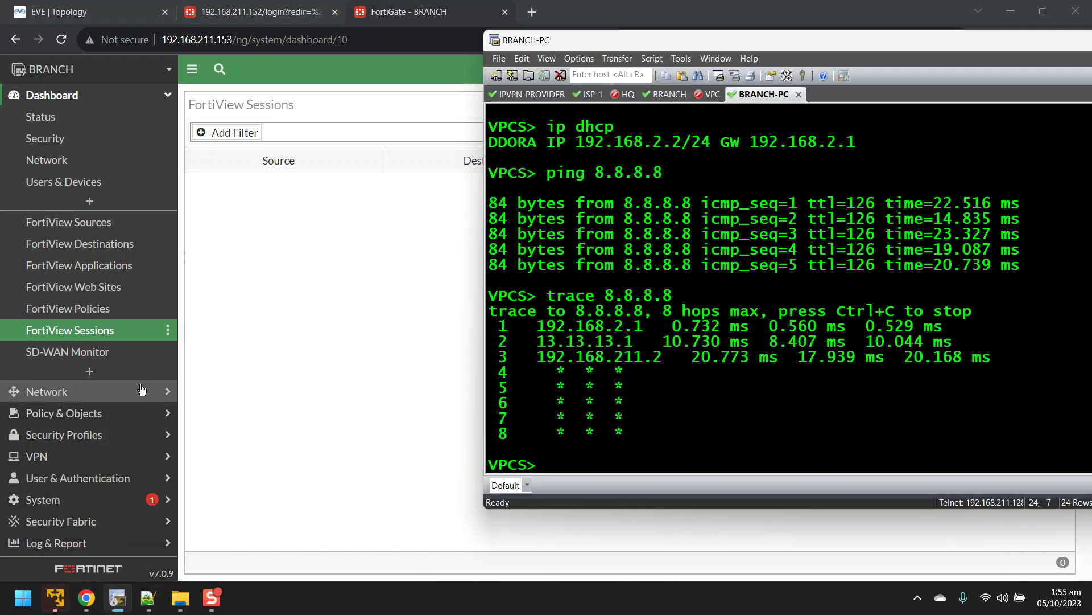
{"action": "left_click", "coordinate": [73, 392]}
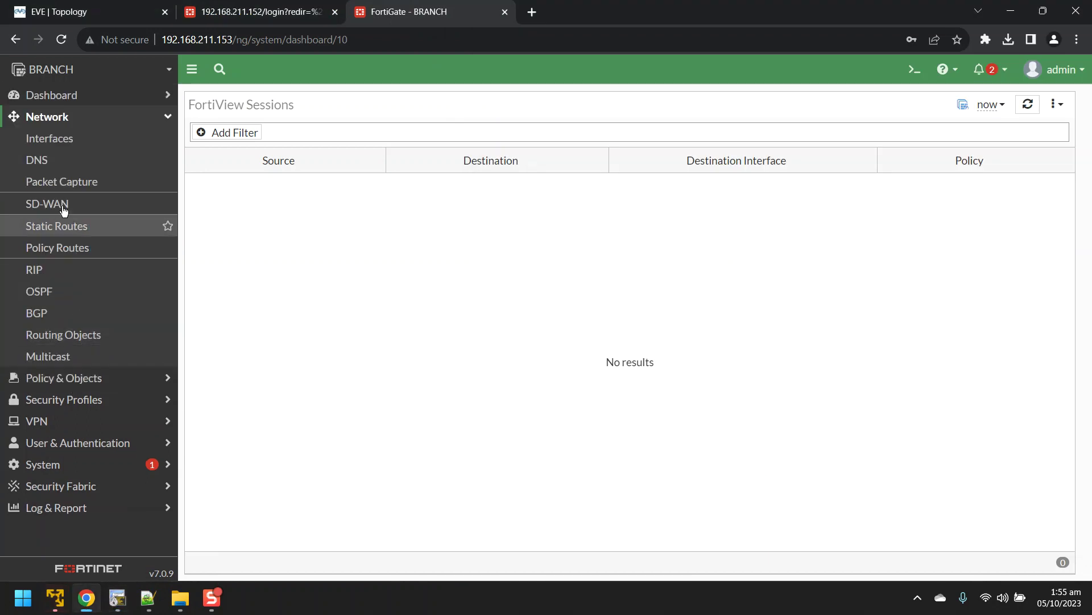
Step: Inspect ISP (port1) at 13.13.13.2/255.255.255.252 in the BRANCH Interfaces list
{"action": "left_click", "coordinate": [60, 139]}
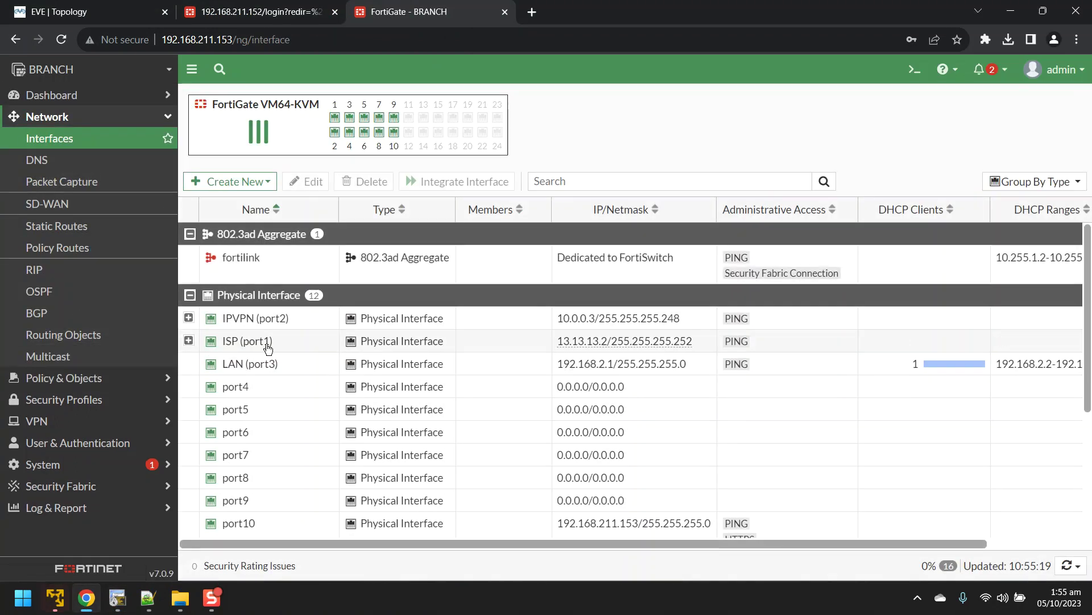
{"action": "left_click", "coordinate": [249, 341]}
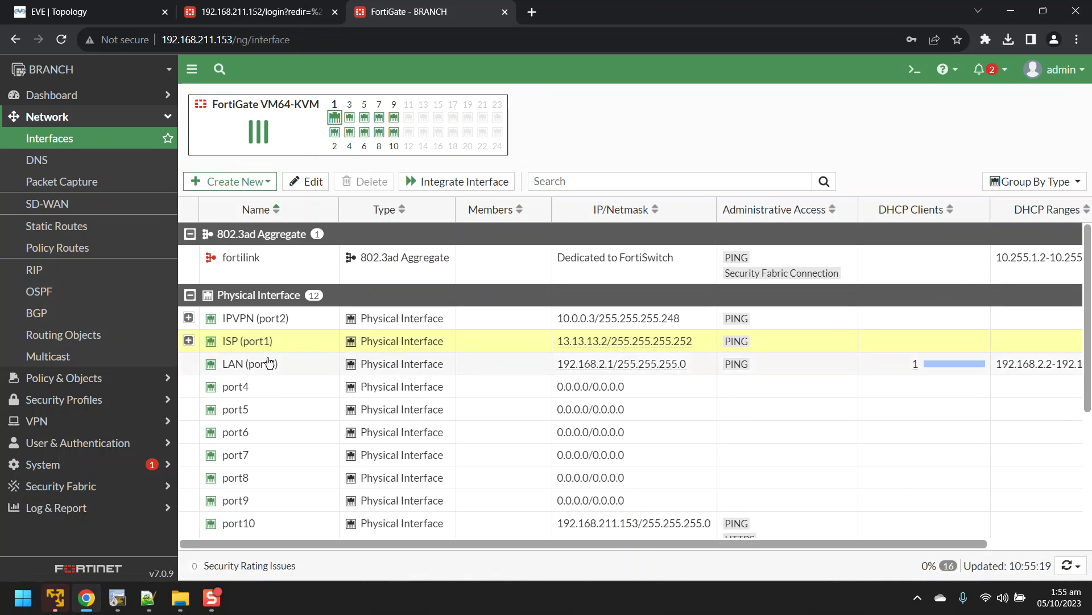
{"action": "mouse_move", "coordinate": [276, 339]}
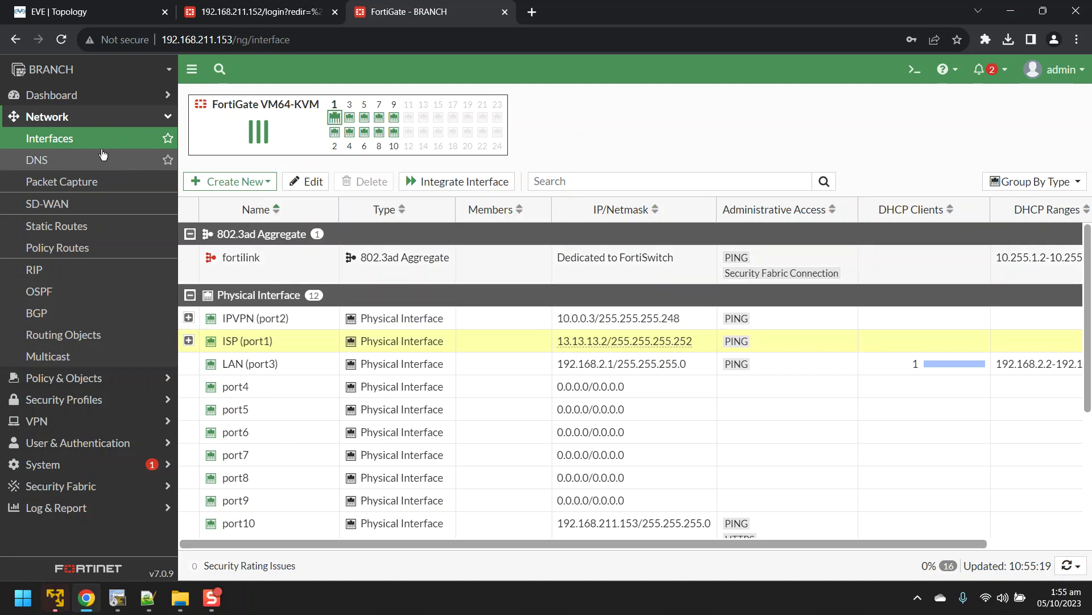
Step: Review the INTERNET rule under SD-WAN Rules, then return to the Interfaces list
{"action": "left_click", "coordinate": [57, 95]}
{"action": "left_click", "coordinate": [68, 97]}
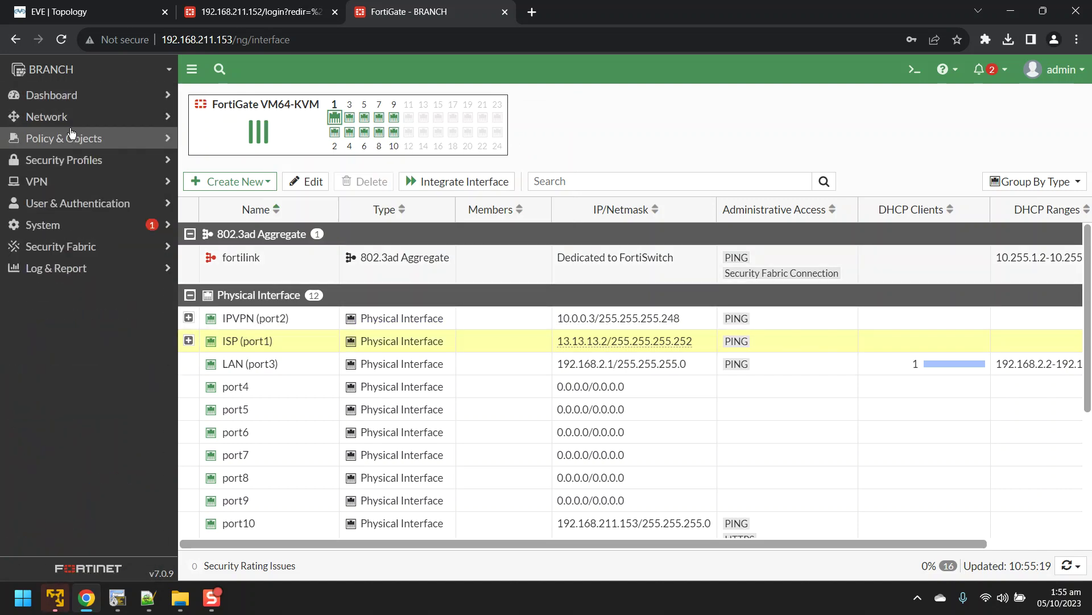
{"action": "left_click", "coordinate": [86, 121]}
{"action": "left_click", "coordinate": [53, 204]}
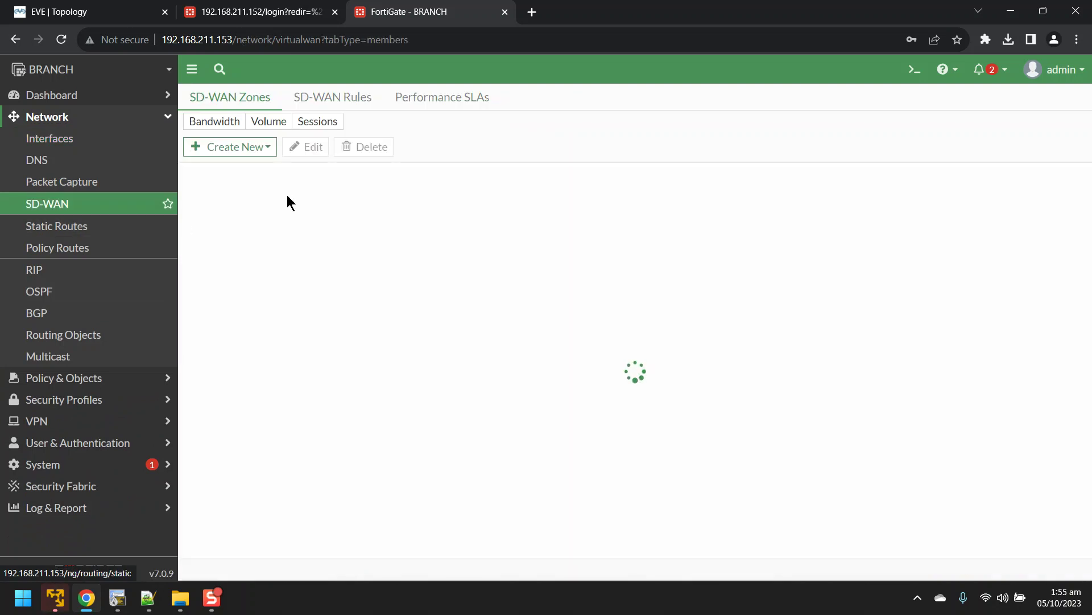
{"action": "left_click", "coordinate": [341, 97]}
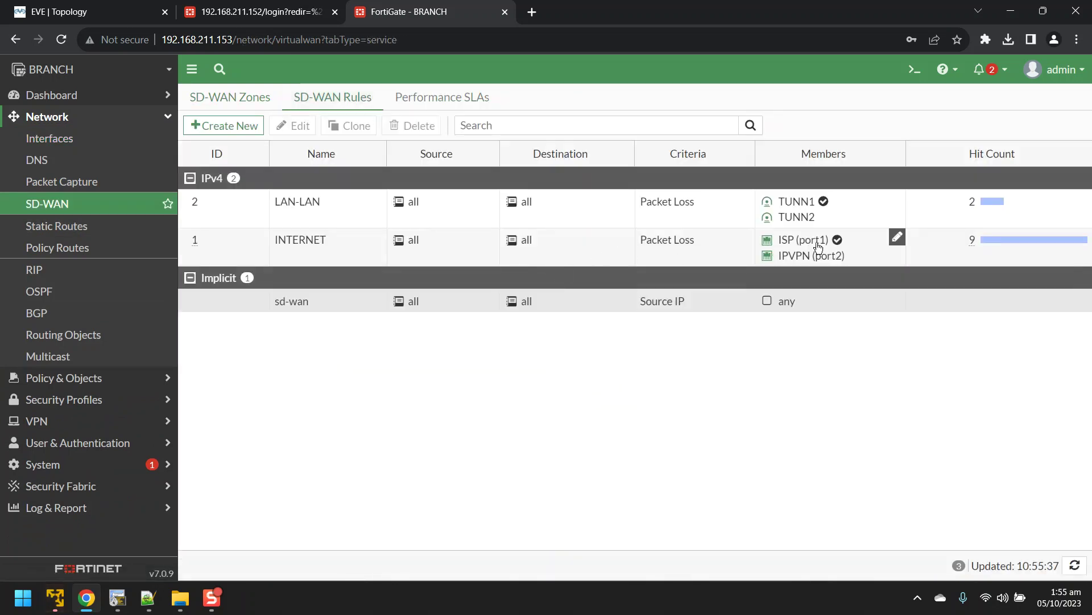
{"action": "mouse_move", "coordinate": [801, 245]}
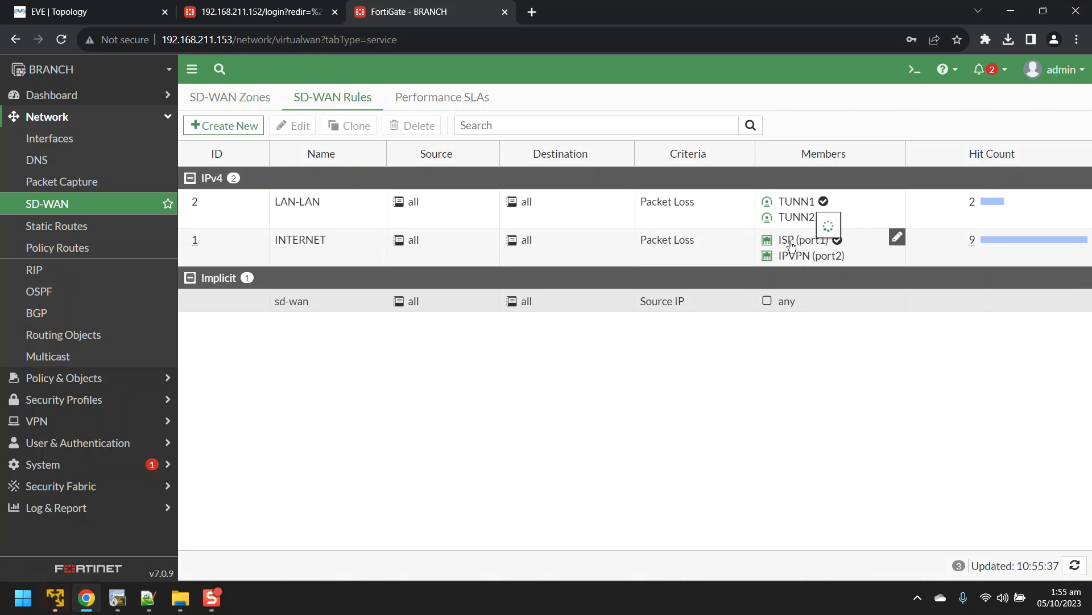
{"action": "mouse_move", "coordinate": [785, 243]}
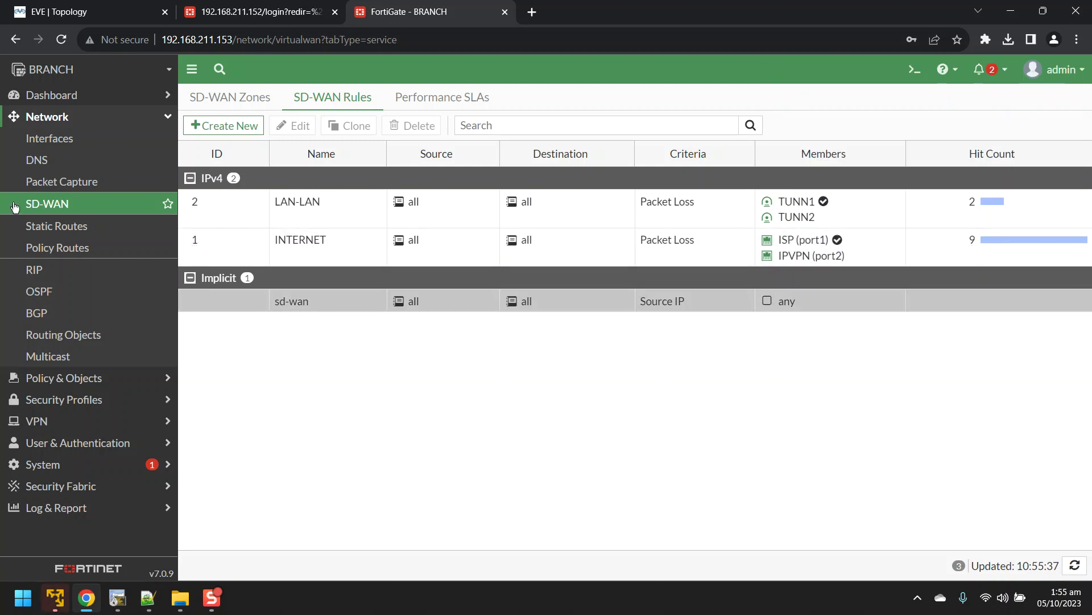
{"action": "left_click", "coordinate": [57, 140]}
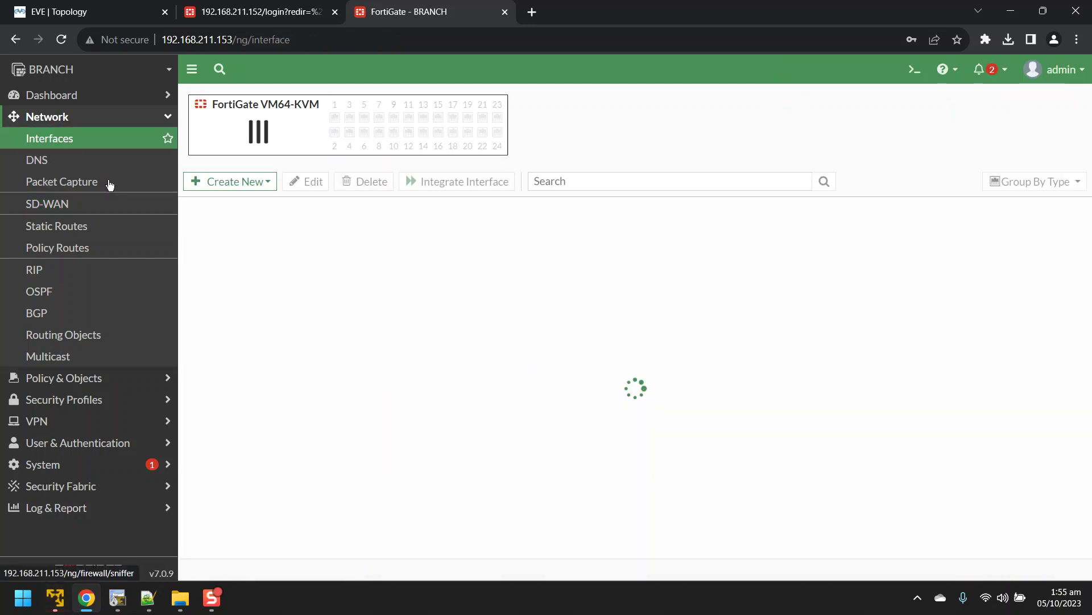
Step: Start a continuous 'ping 8.8.8.8 -t' from BRANCH-PC, with replies arriving at ttl=126
{"action": "left_click", "coordinate": [117, 598]}
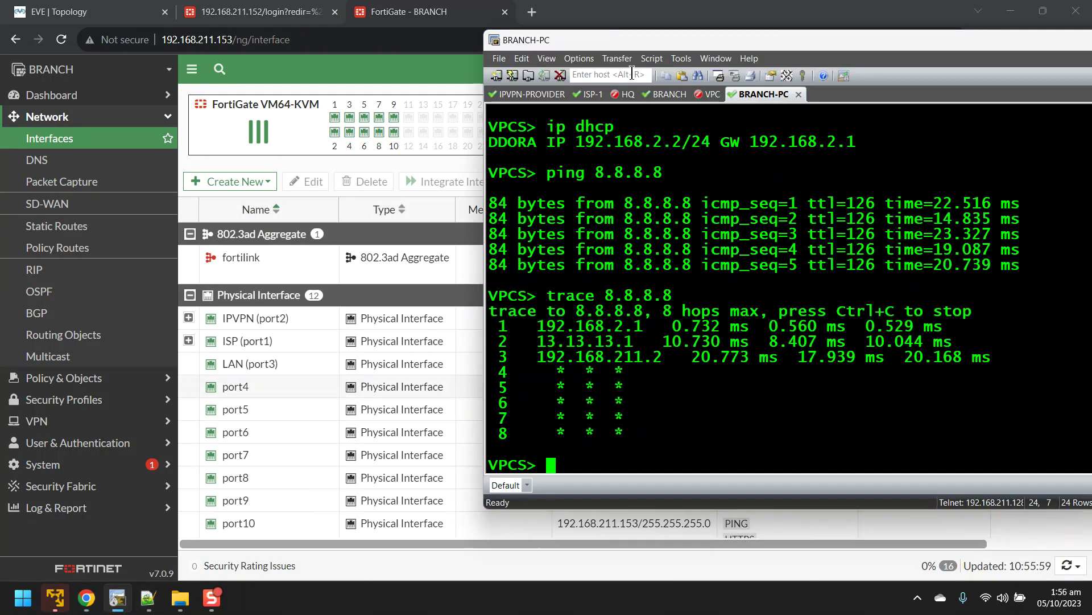
{"action": "key", "text": "Up"}
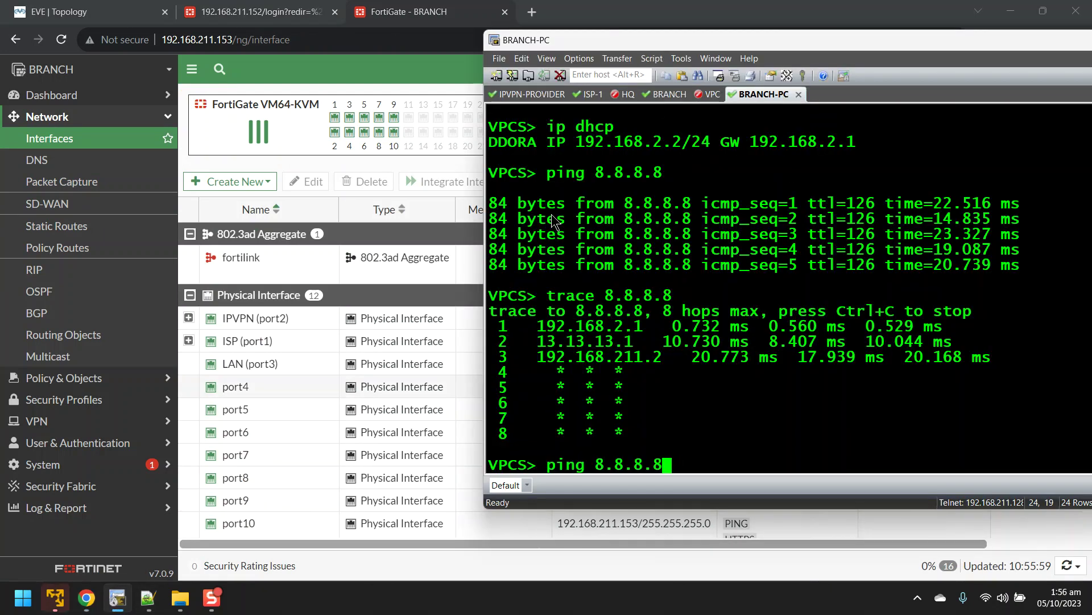
{"action": "key", "text": "Up"}
{"action": "key", "text": "Down"}
{"action": "type", "text": "-t"}
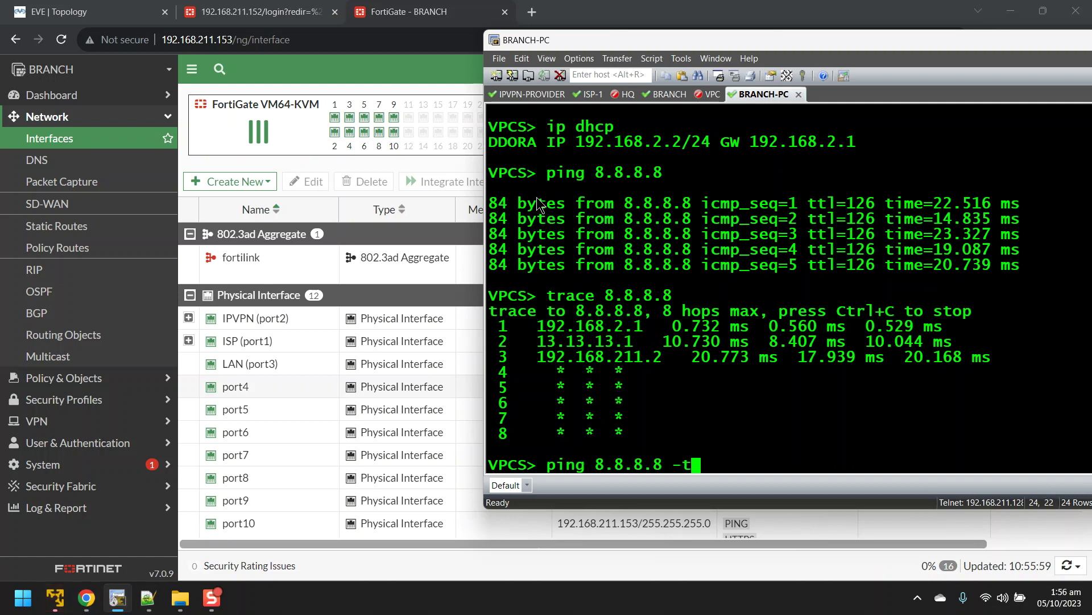
{"action": "key", "text": "Return"}
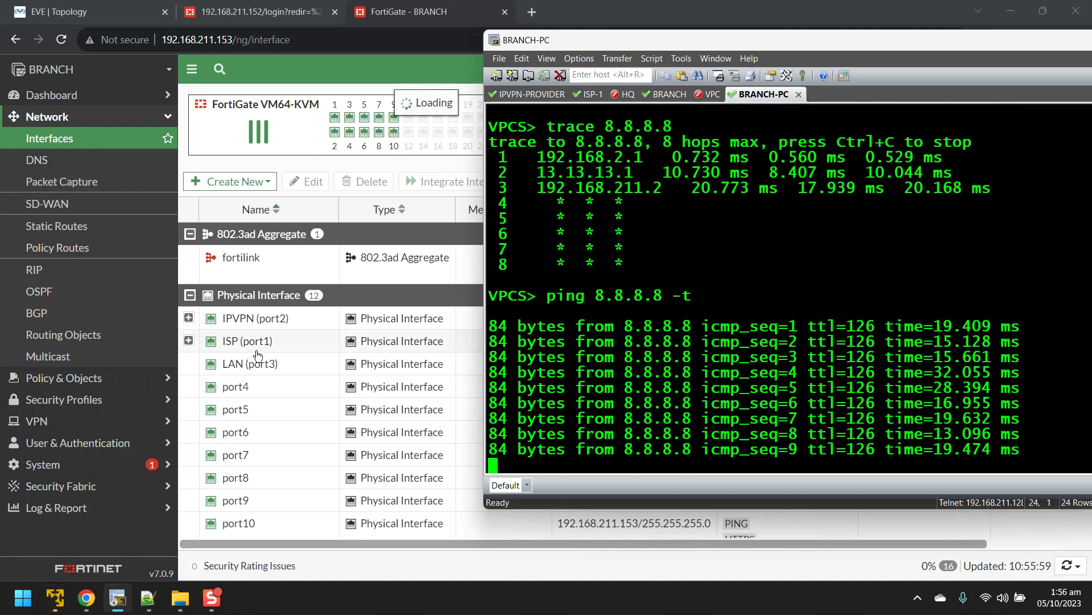
{"action": "left_click", "coordinate": [294, 347]}
Step: Disable ISP (port1) on BRANCH and watch the ping continue, replies now at ttl=125
{"action": "right_click", "coordinate": [293, 345]}
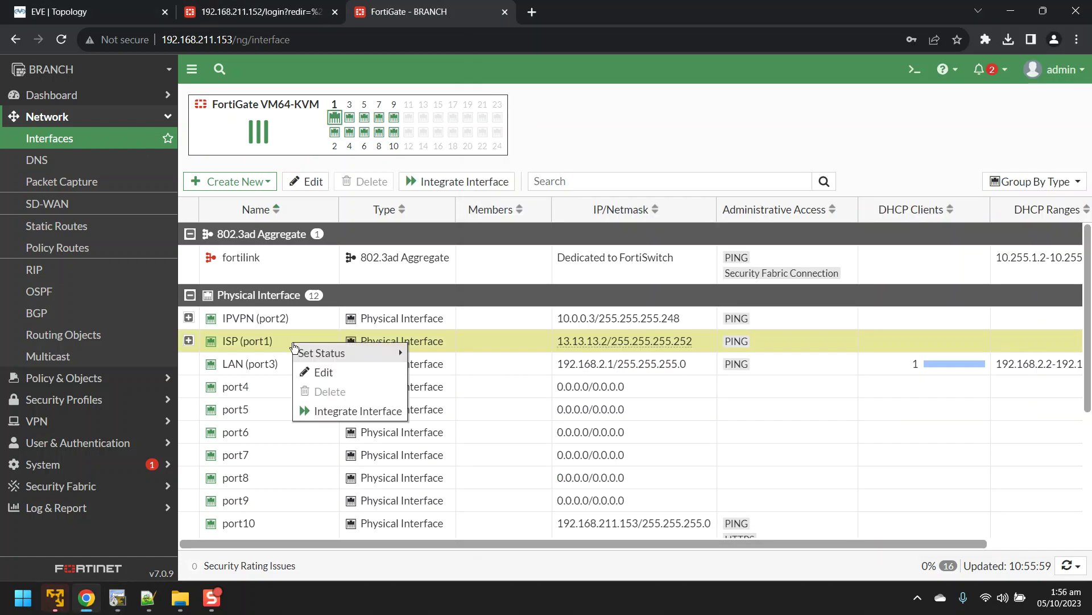
{"action": "mouse_move", "coordinate": [312, 351]}
{"action": "left_click", "coordinate": [439, 372]}
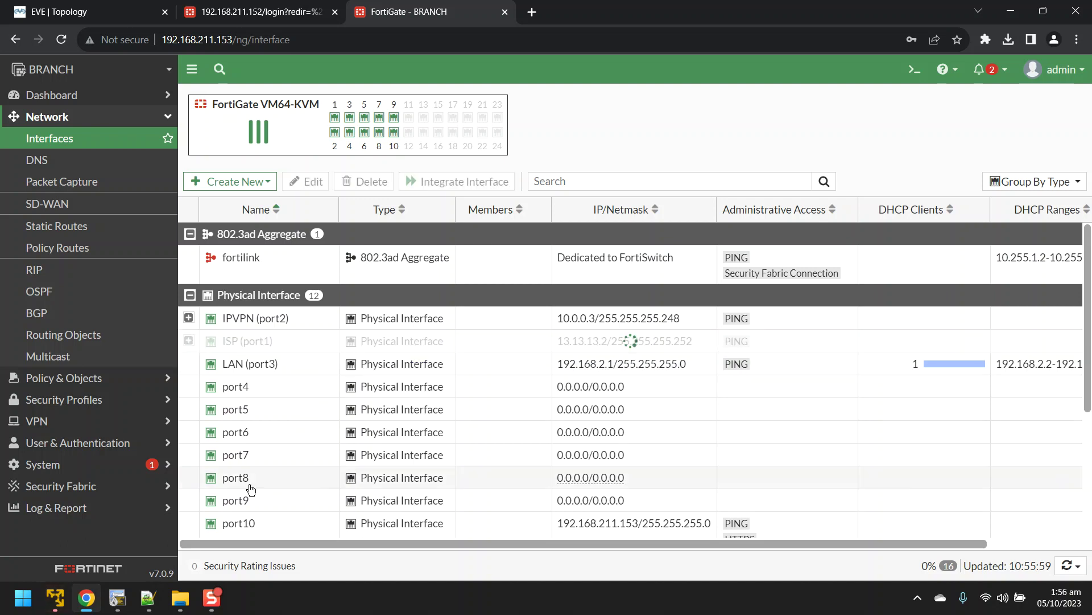
{"action": "left_click", "coordinate": [117, 598]}
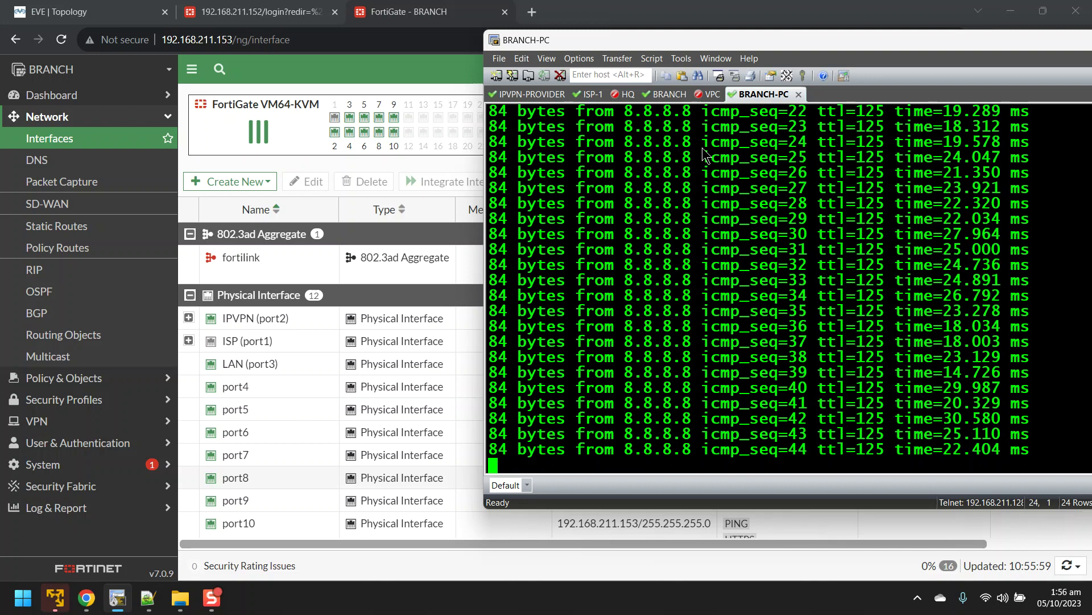
Step: Stop the ping and trace 8.8.8.8, showing the new path via 11.11.11.2 and 11.11.11.1
{"action": "key", "text": "ctrl+c"}
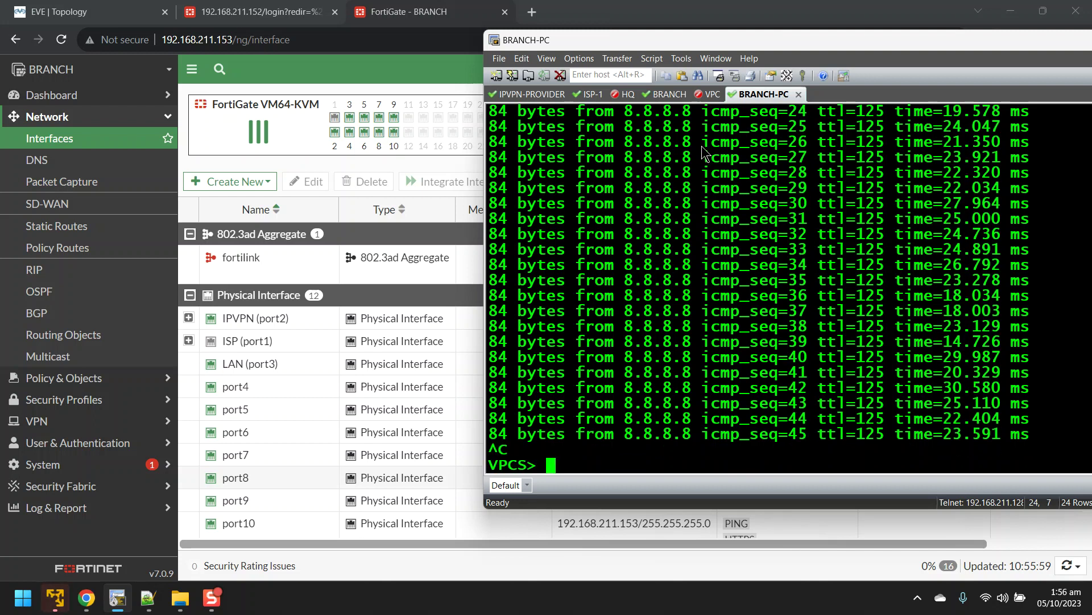
{"action": "type", "text": "trac"}
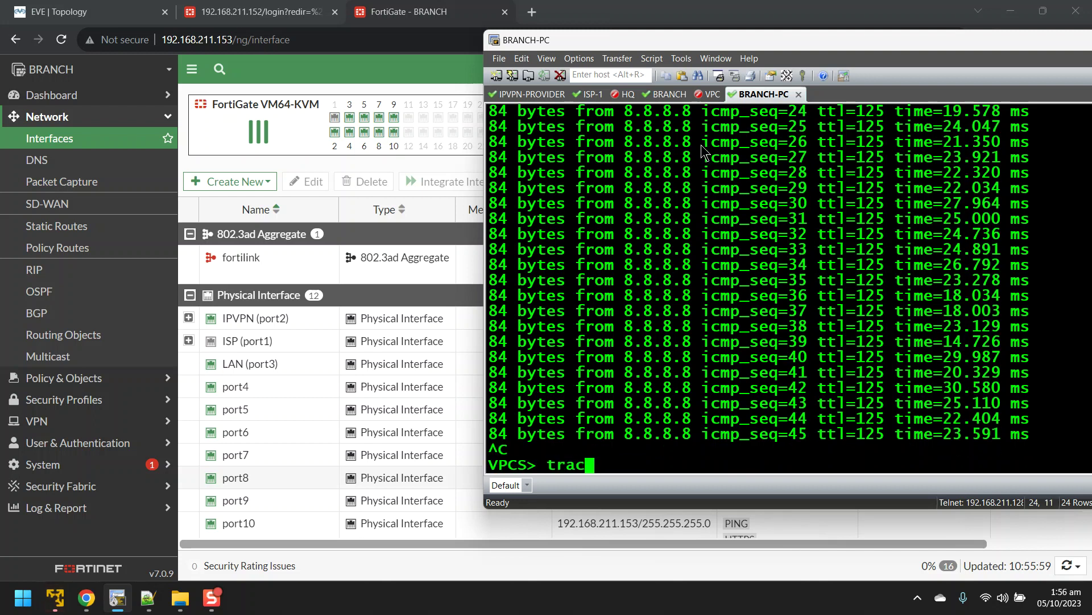
{"action": "type", "text": "e 8.8.8.8"}
{"action": "key", "text": "Return"}
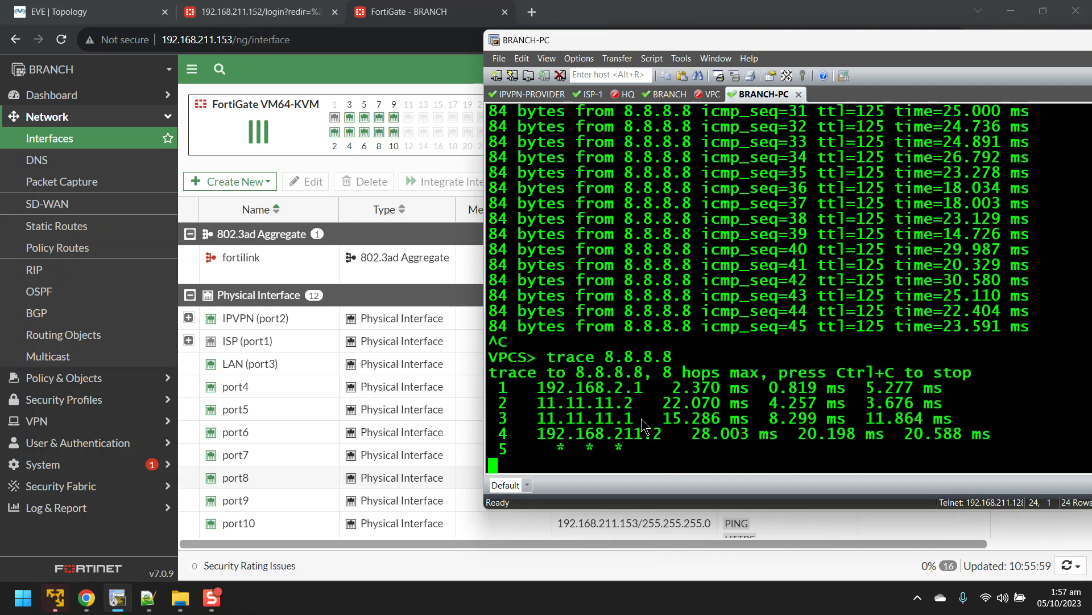
{"action": "left_click_drag", "start_coordinate": [641, 424], "coordinate": [499, 405]}
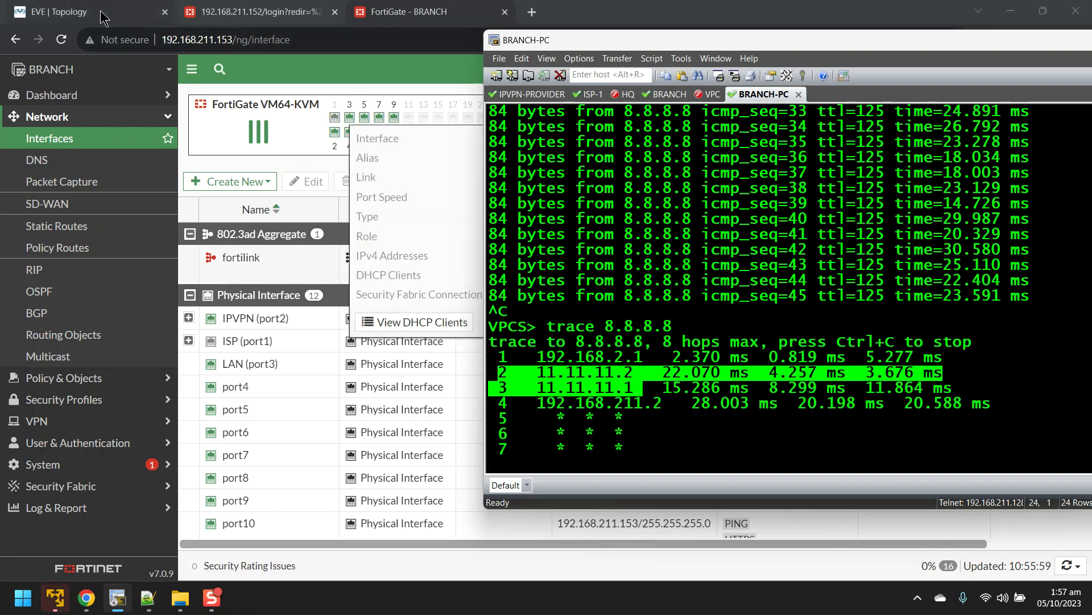
Step: Check the EVE-NG topology map, then return to the BRANCH FortiGate Interfaces page
{"action": "left_click", "coordinate": [66, 8]}
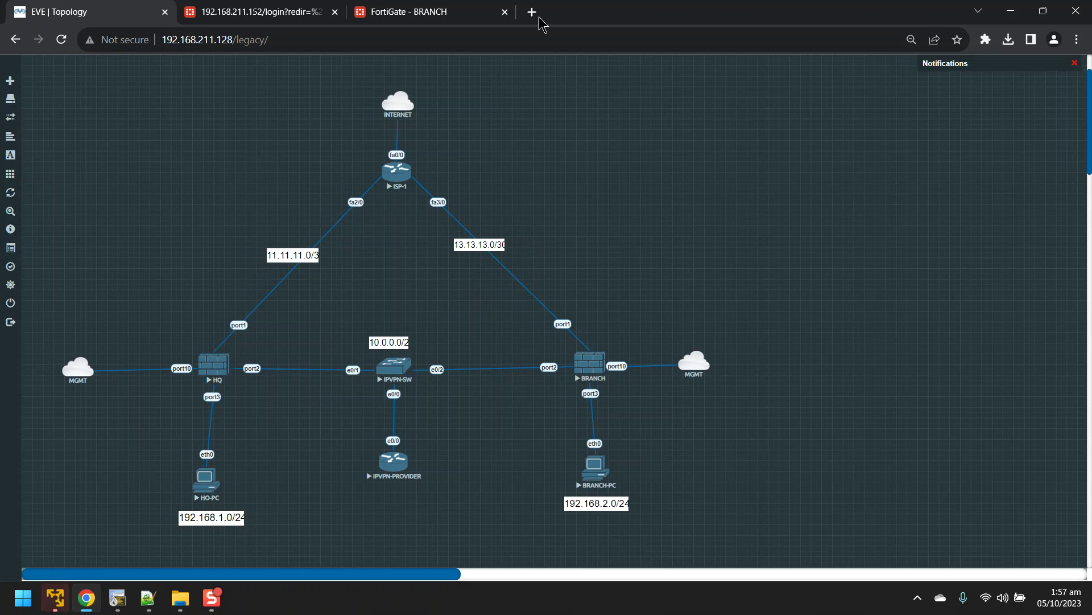
{"action": "left_click", "coordinate": [433, 11]}
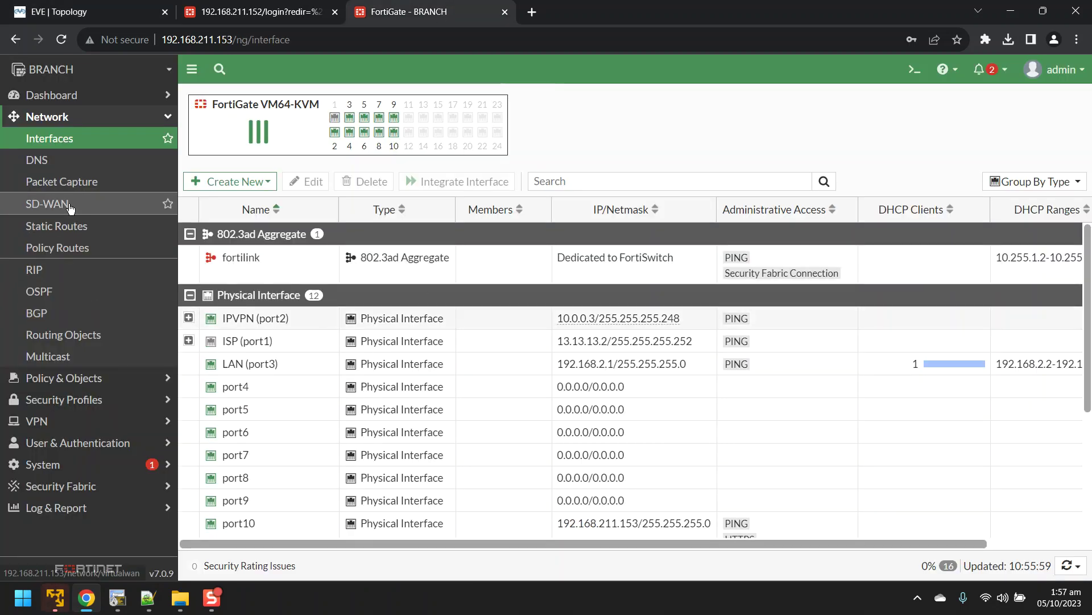
Step: Open FortiView Sessions showing 12 sessions from 192.168.2.2 to 8.8.8.8 via TUNN2, policy BRANCH-HO (2)
{"action": "left_click", "coordinate": [72, 97]}
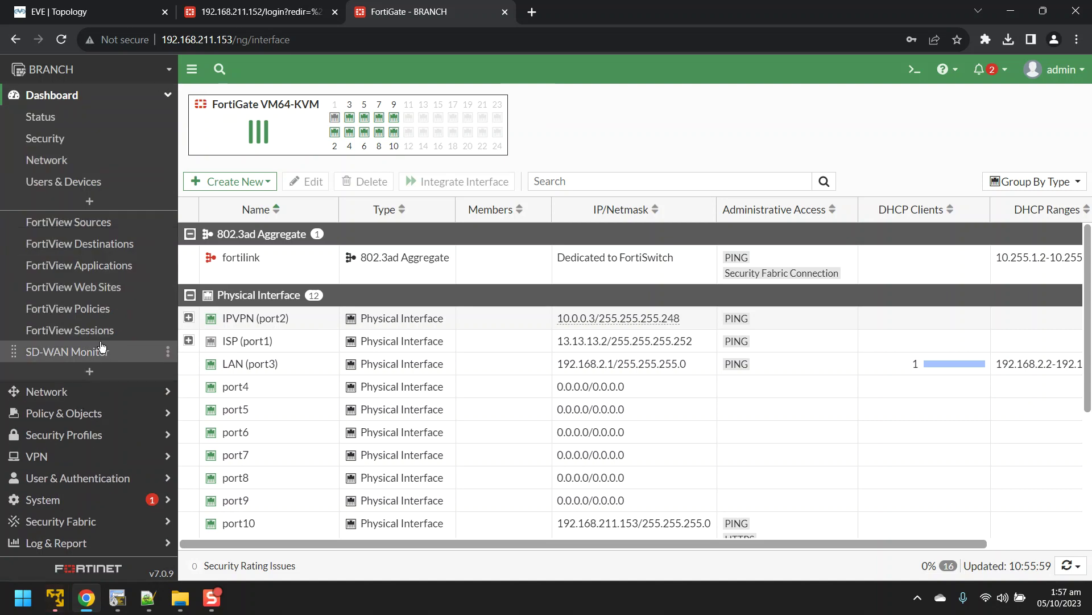
{"action": "left_click", "coordinate": [96, 334]}
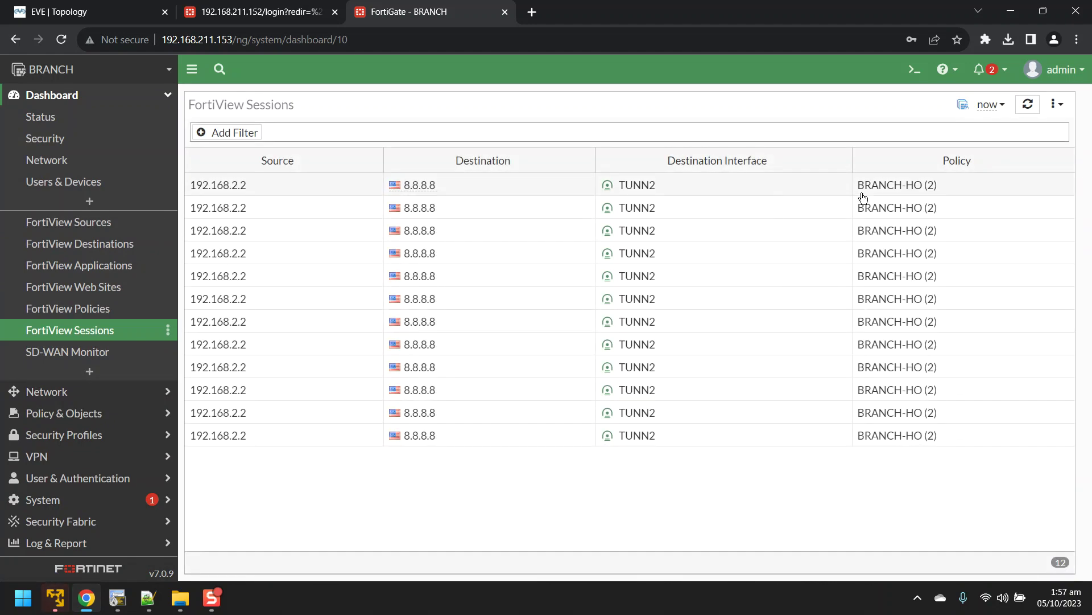
{"action": "mouse_move", "coordinate": [910, 194]}
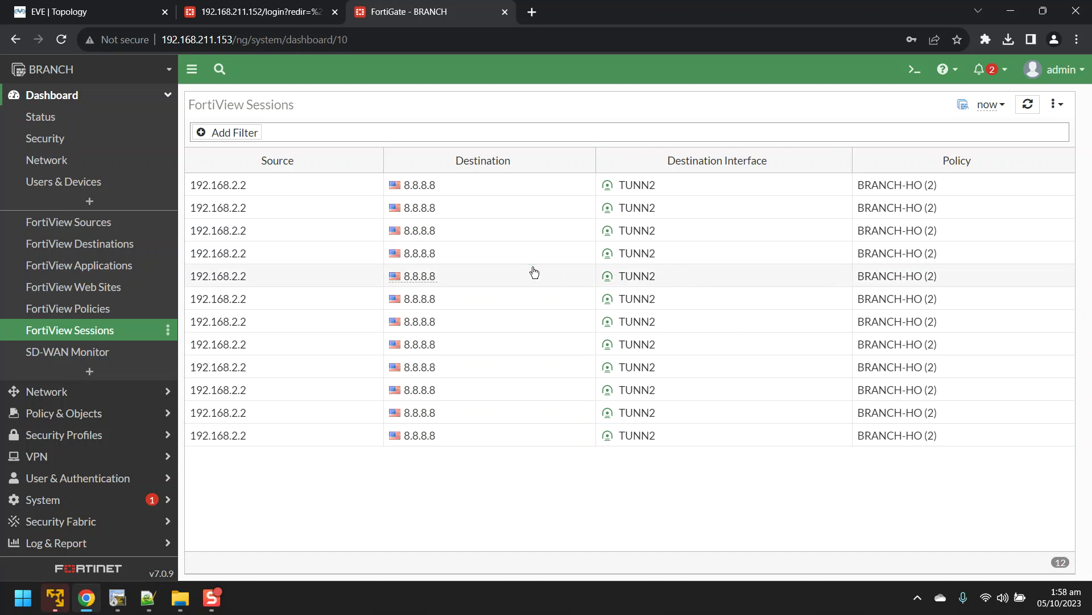
Step: Log into the HQ FortiGate at 192.168.211.152 with the administrator credentials and select the 192.168.2.2 to 8.8.8.8 session
{"action": "left_click", "coordinate": [256, 11]}
{"action": "type", "text": "admin"}
{"action": "key", "text": "Tab"}
{"action": "type", "text": "admin"}
{"action": "key", "text": "Return"}
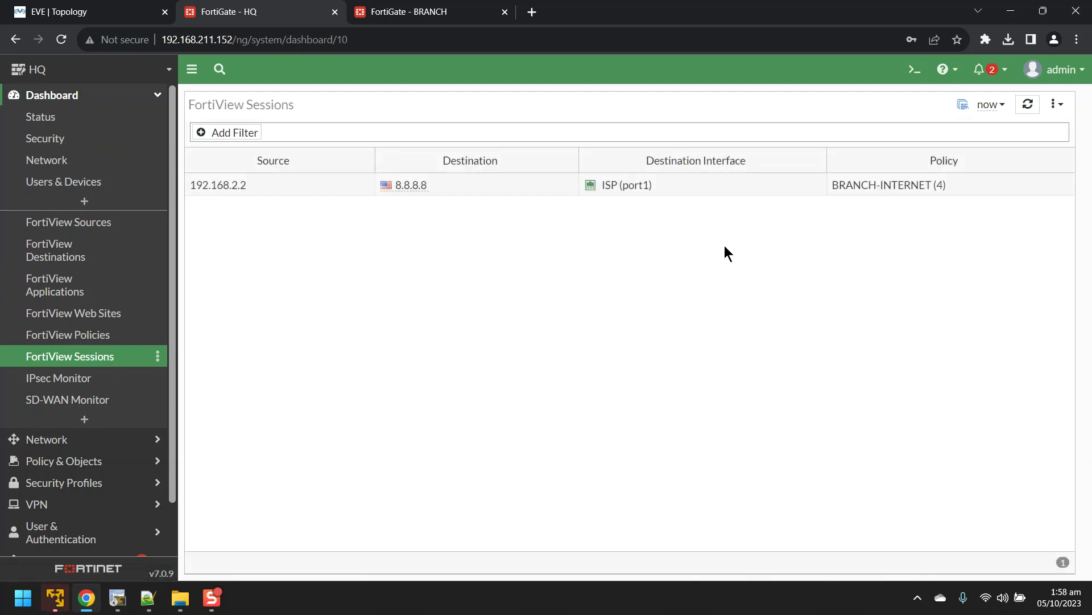
{"action": "left_click", "coordinate": [229, 193]}
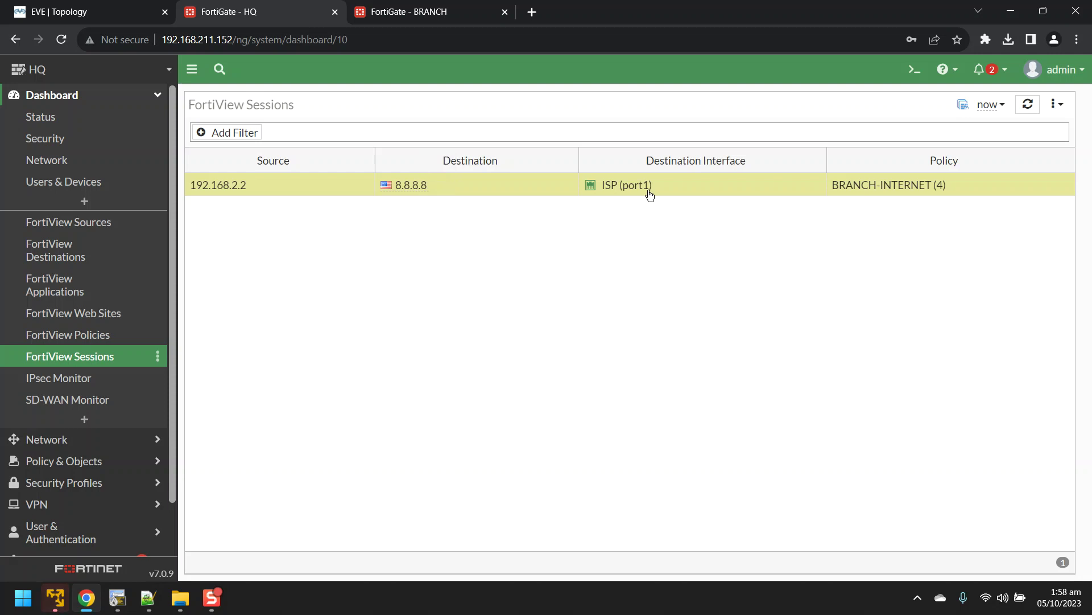
Step: Compare the EVE-NG lab topology against HQ's session list, then bring back BRANCH's 12 TUNN2 sessions to 8.8.8.8
{"action": "left_click", "coordinate": [105, 8]}
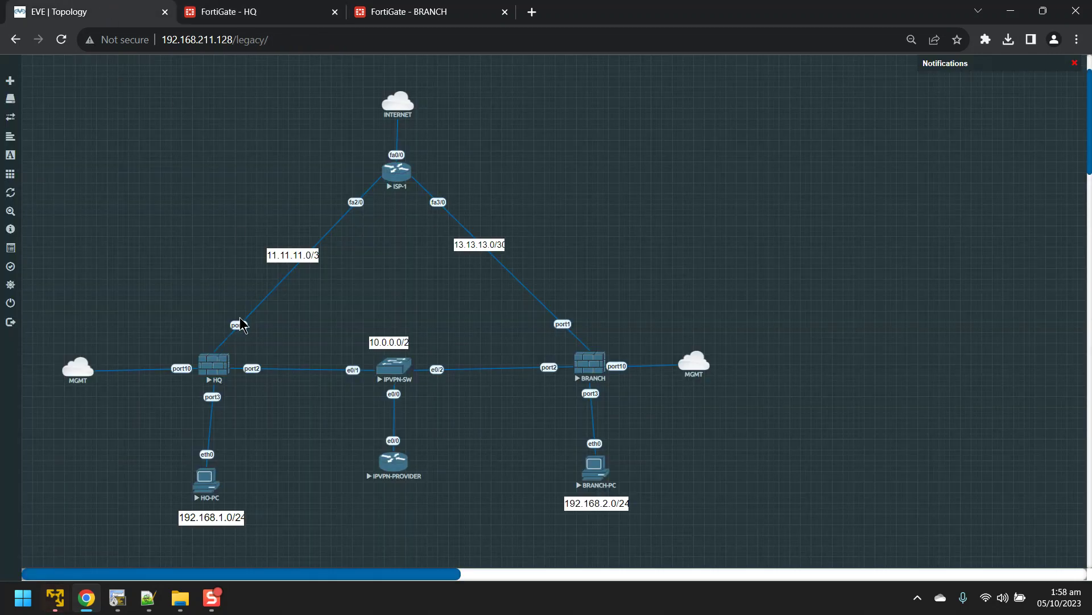
{"action": "left_click", "coordinate": [239, 11]}
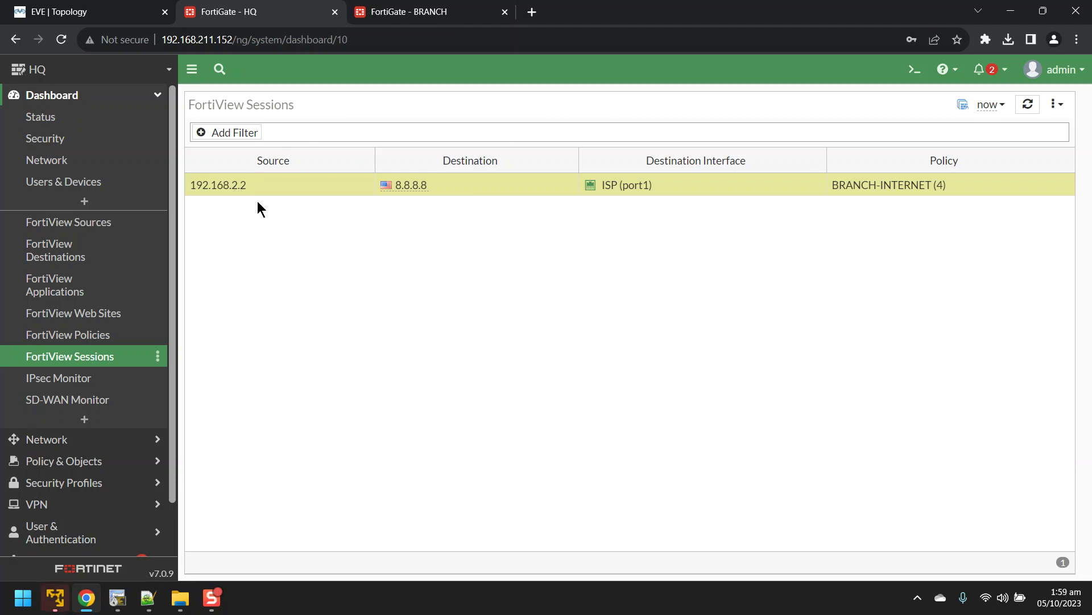
{"action": "left_click", "coordinate": [79, 7]}
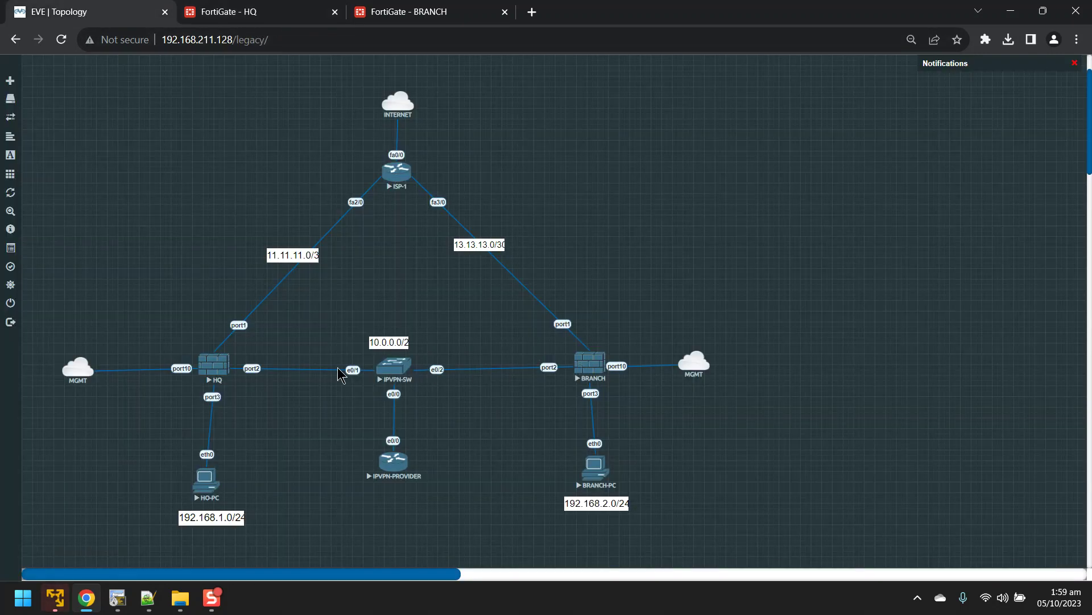
{"action": "left_click", "coordinate": [253, 8]}
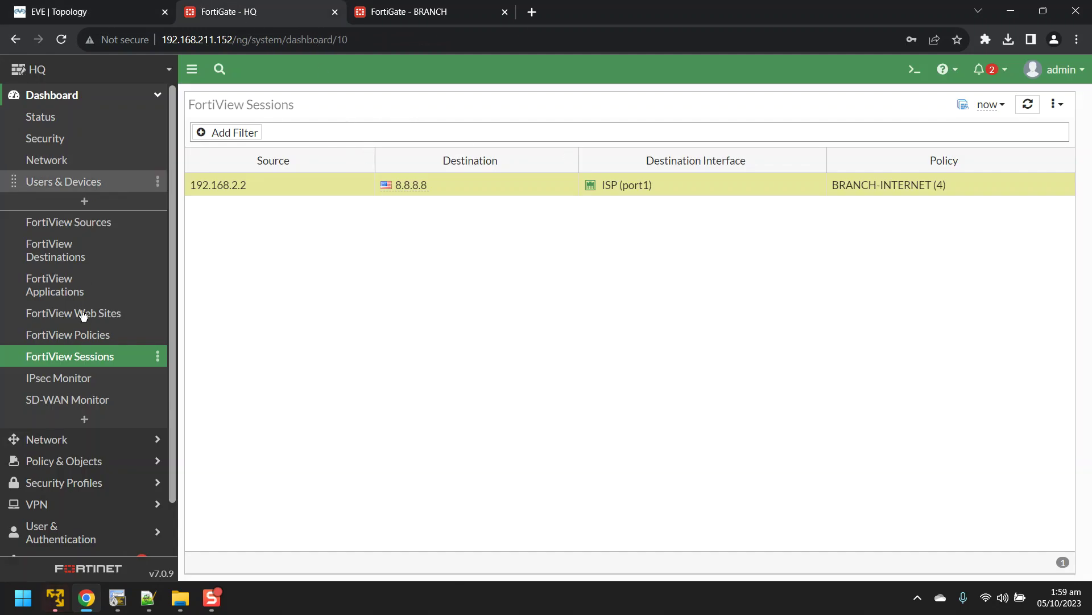
{"action": "key", "text": "ctrl+Tab"}
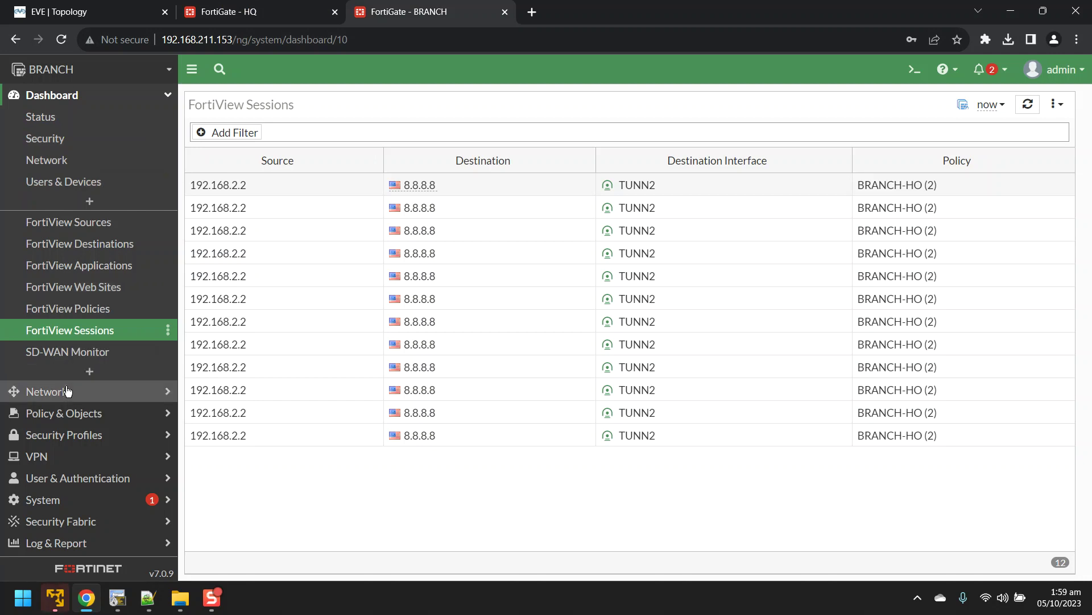
Step: Review BRANCH's SD-WAN rules (IPVPN port2 for INTERNET, TUNN2 for LAN-LAN) and cross-check HQ's sessions
{"action": "left_click", "coordinate": [72, 390]}
{"action": "left_click", "coordinate": [77, 202]}
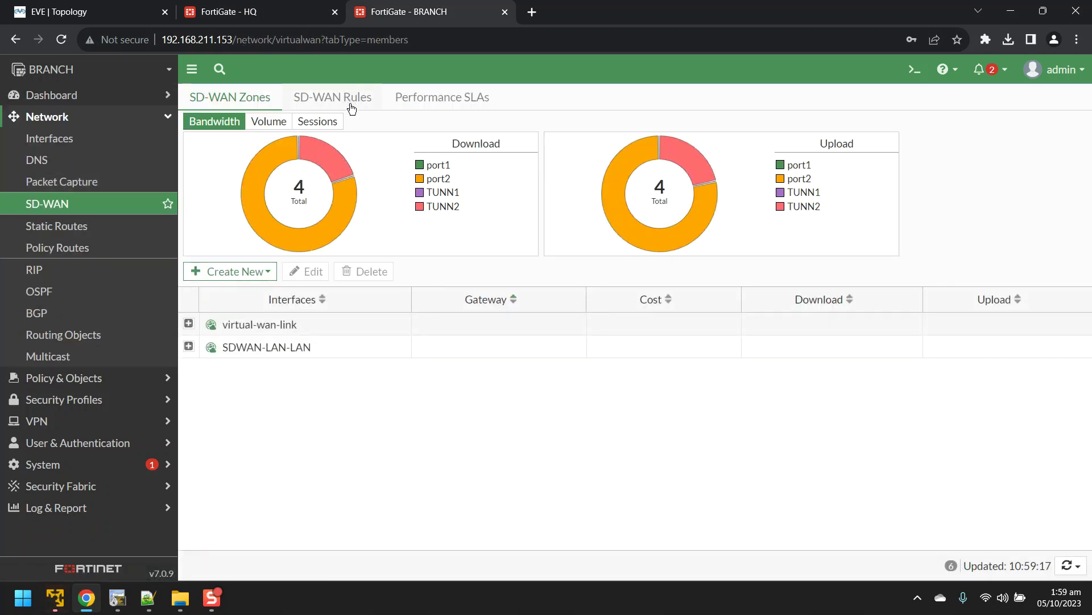
{"action": "left_click", "coordinate": [353, 97]}
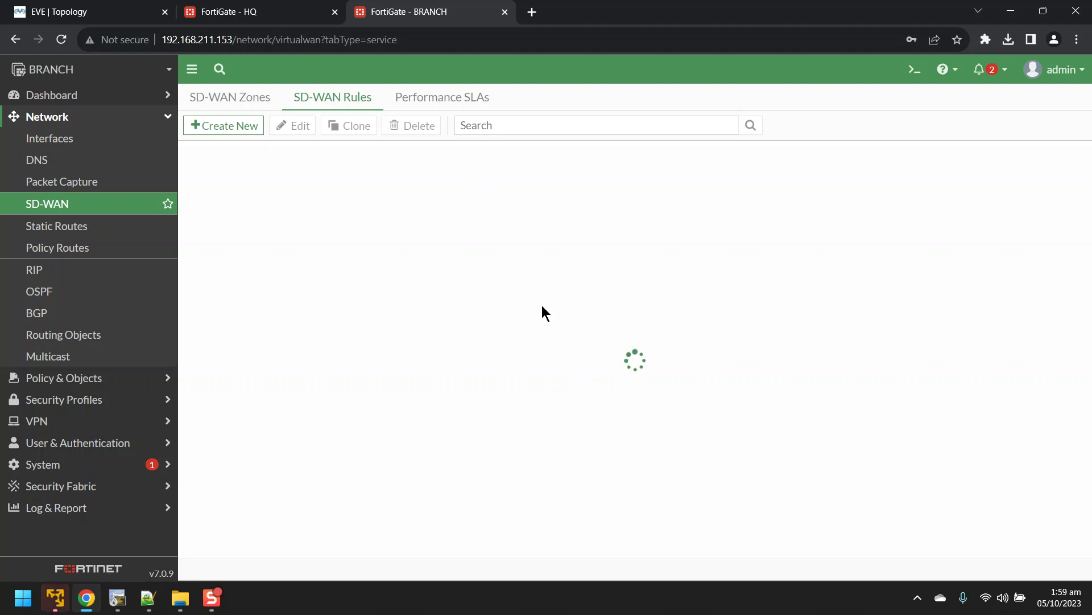
{"action": "mouse_move", "coordinate": [842, 257]}
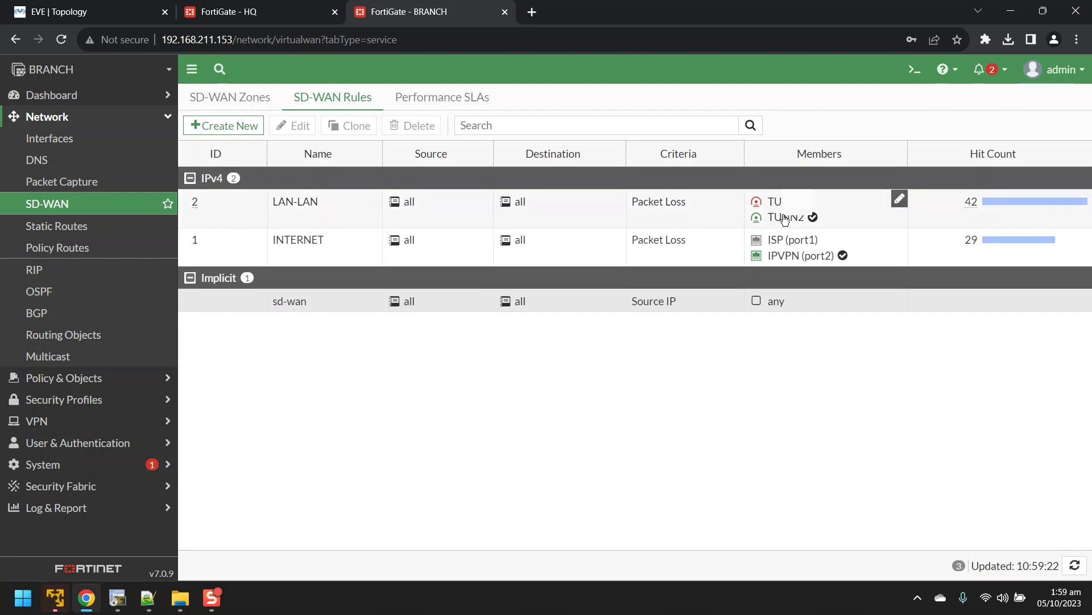
{"action": "mouse_move", "coordinate": [768, 203]}
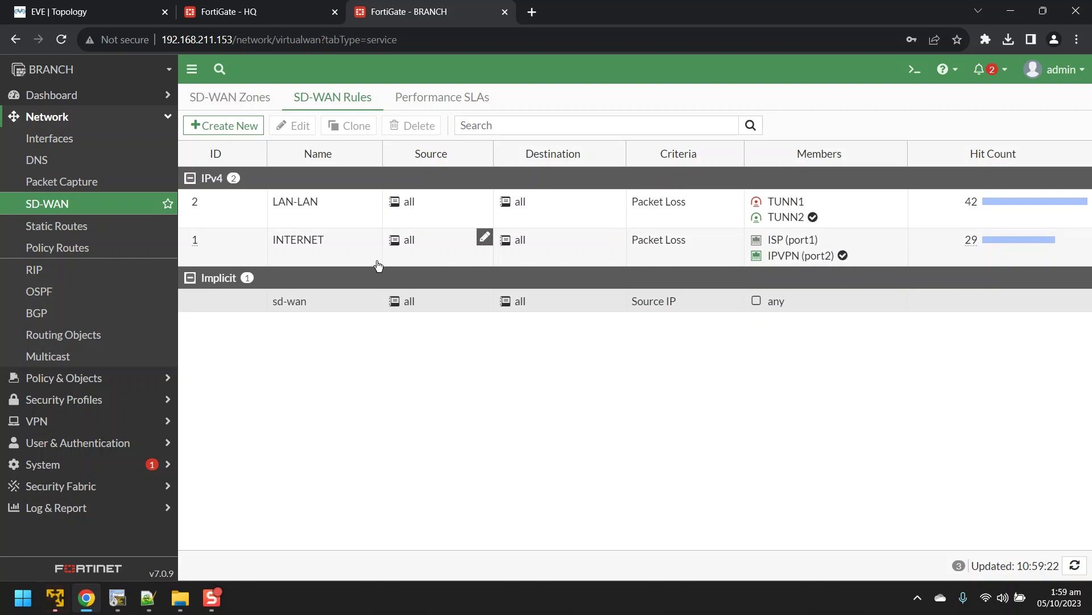
{"action": "left_click", "coordinate": [515, 301]}
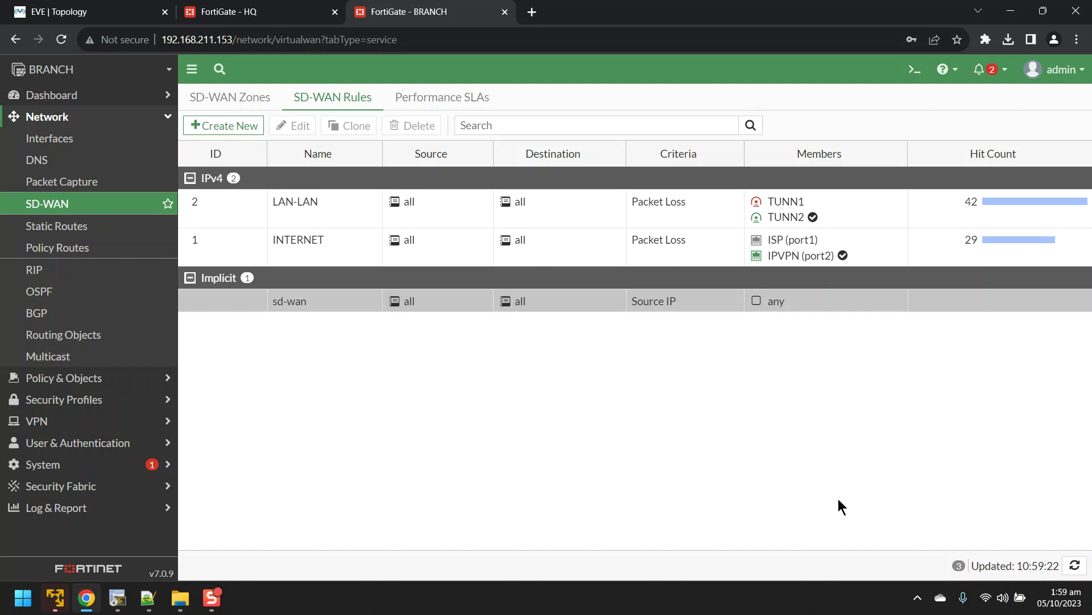
{"action": "left_click", "coordinate": [226, 8]}
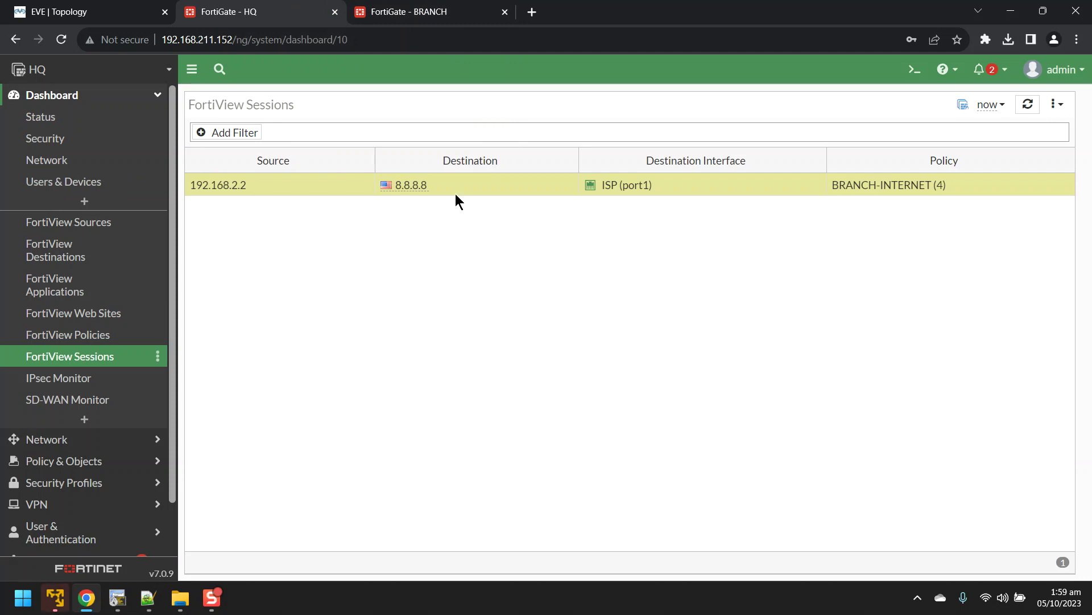
{"action": "left_click", "coordinate": [409, 11]}
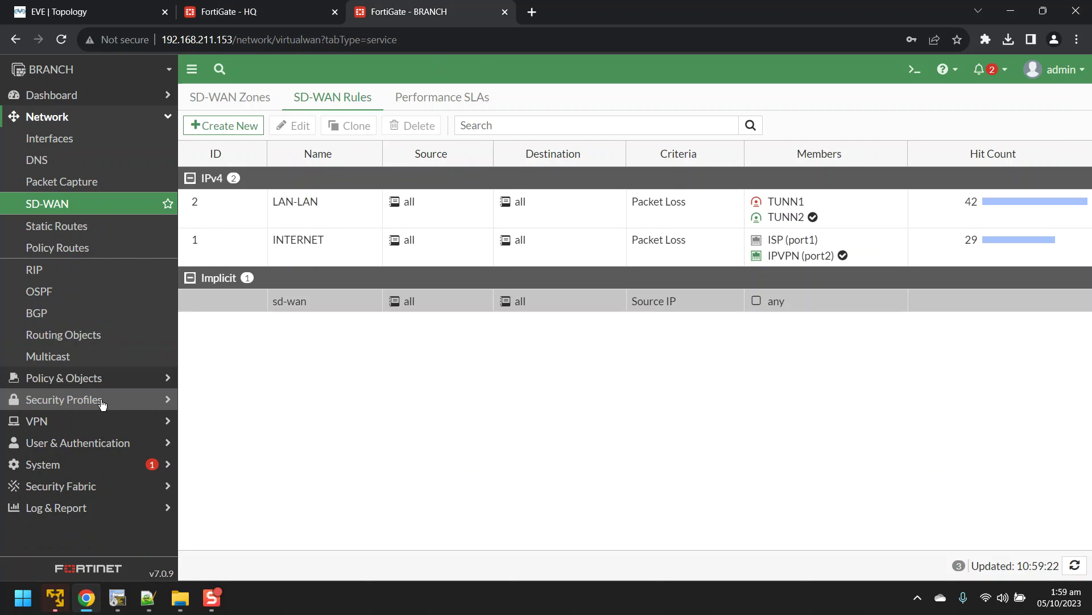